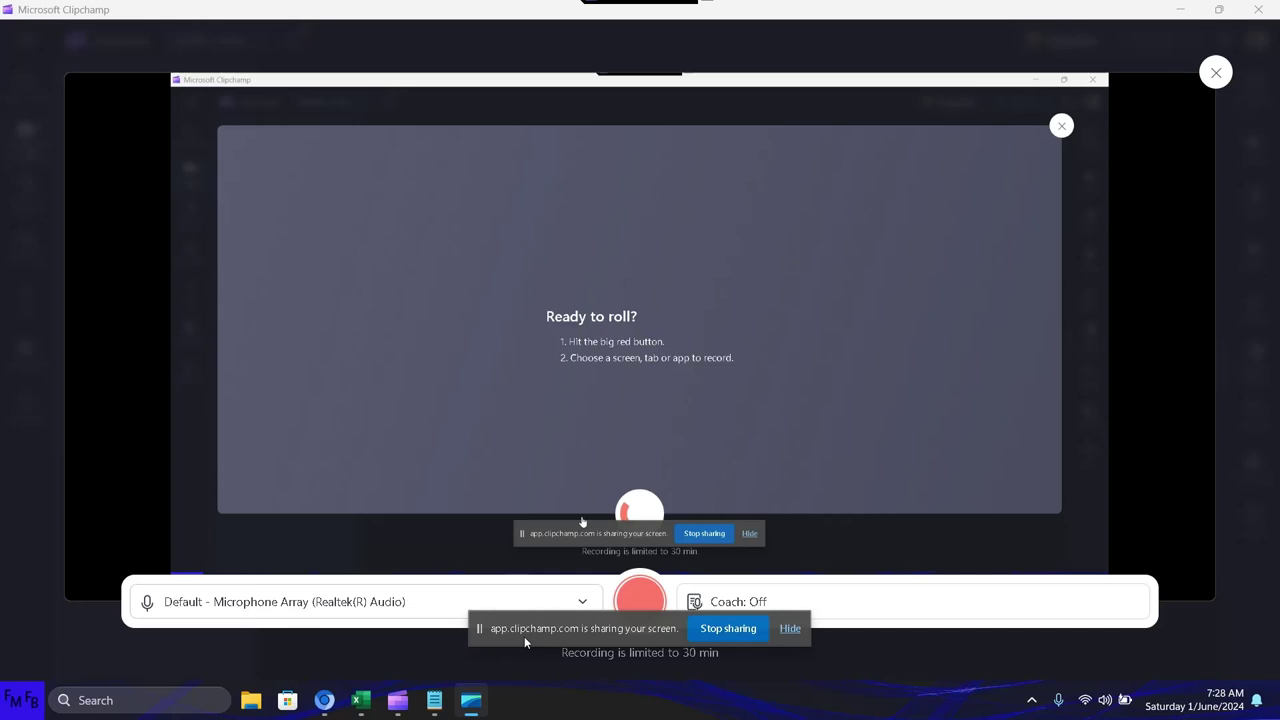
In Notepad, begin the intro 'In this video, I will show you how to create autogrowing lis'
left_click(434, 703)
type("In ")
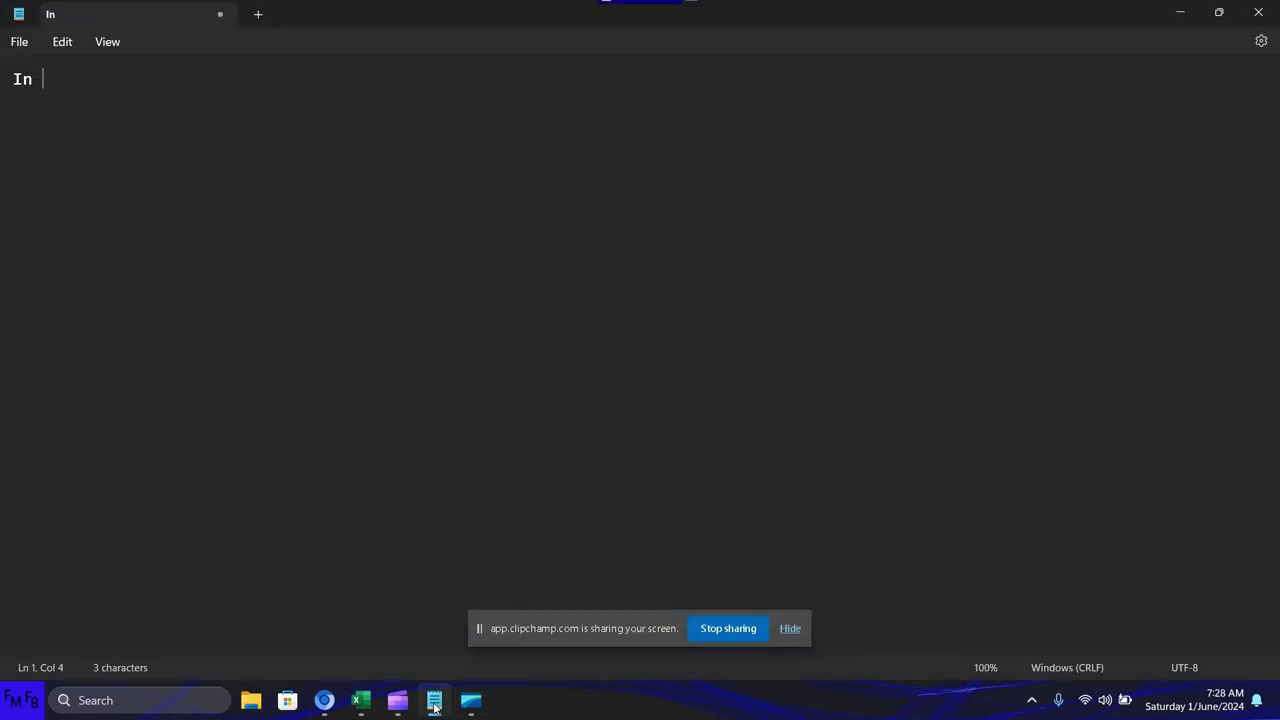
type("this video")
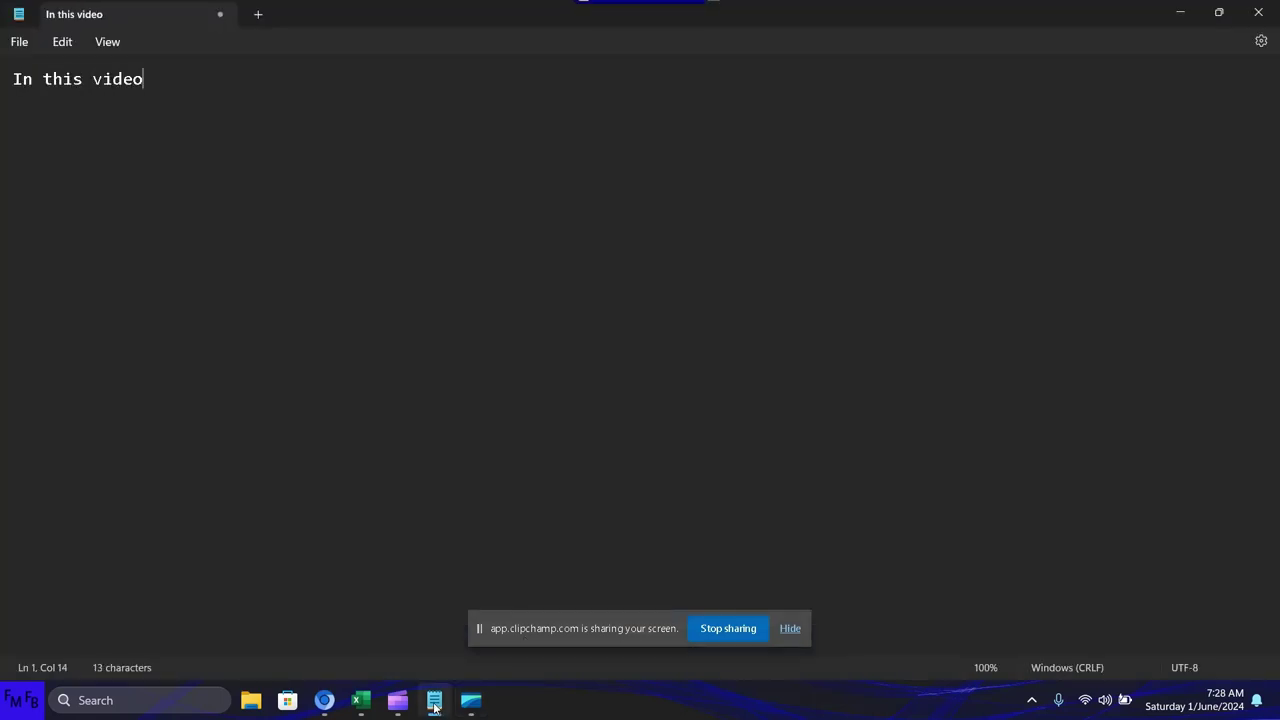
type(", I will ")
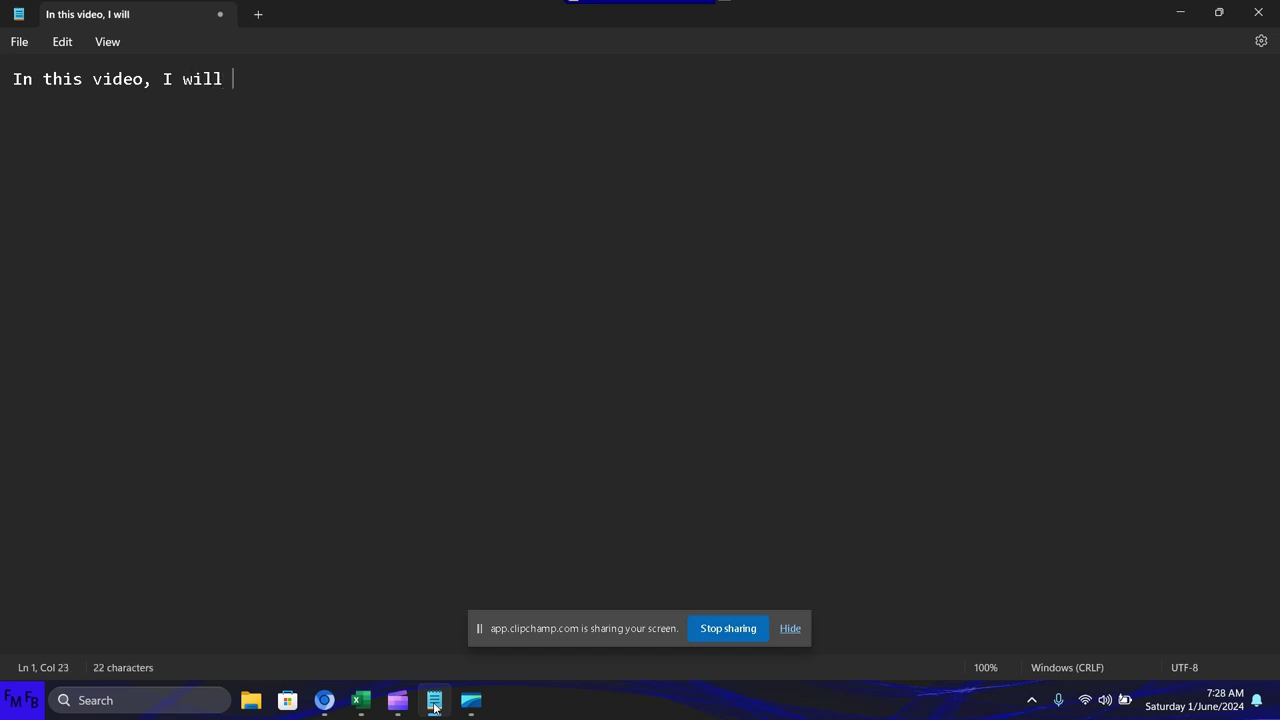
type("show you h")
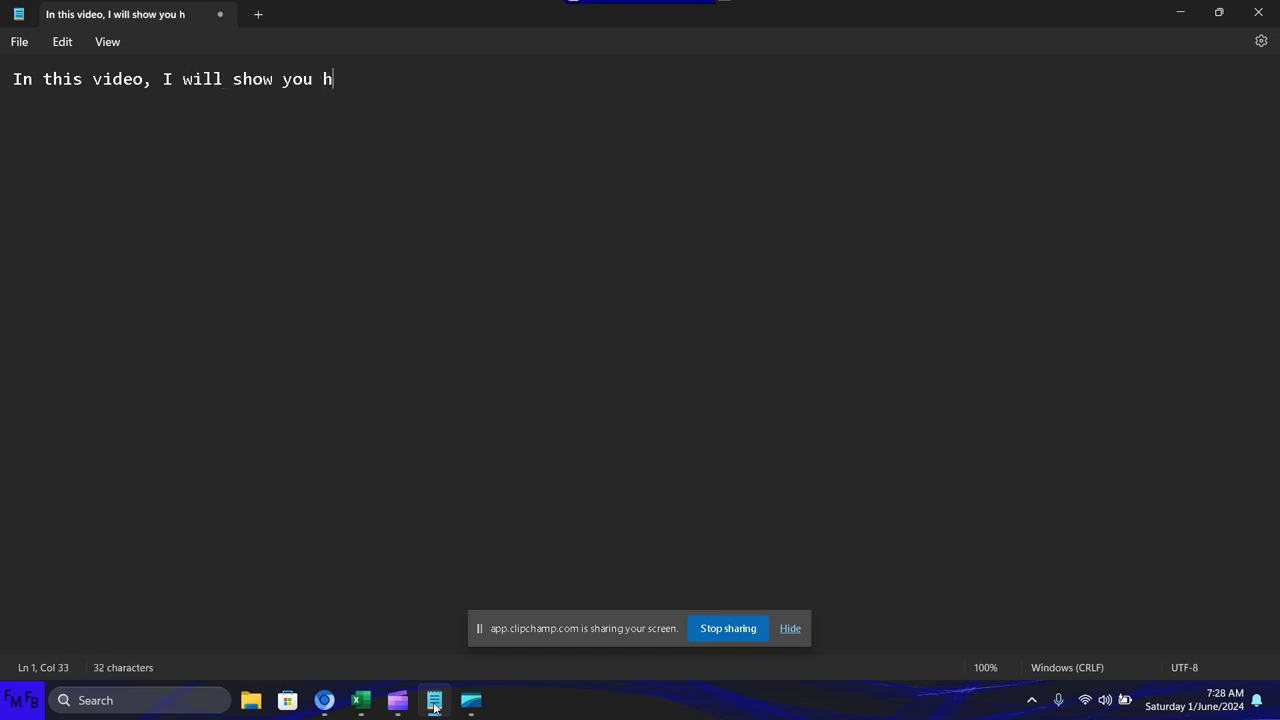
type("ow to creat")
type("e autog")
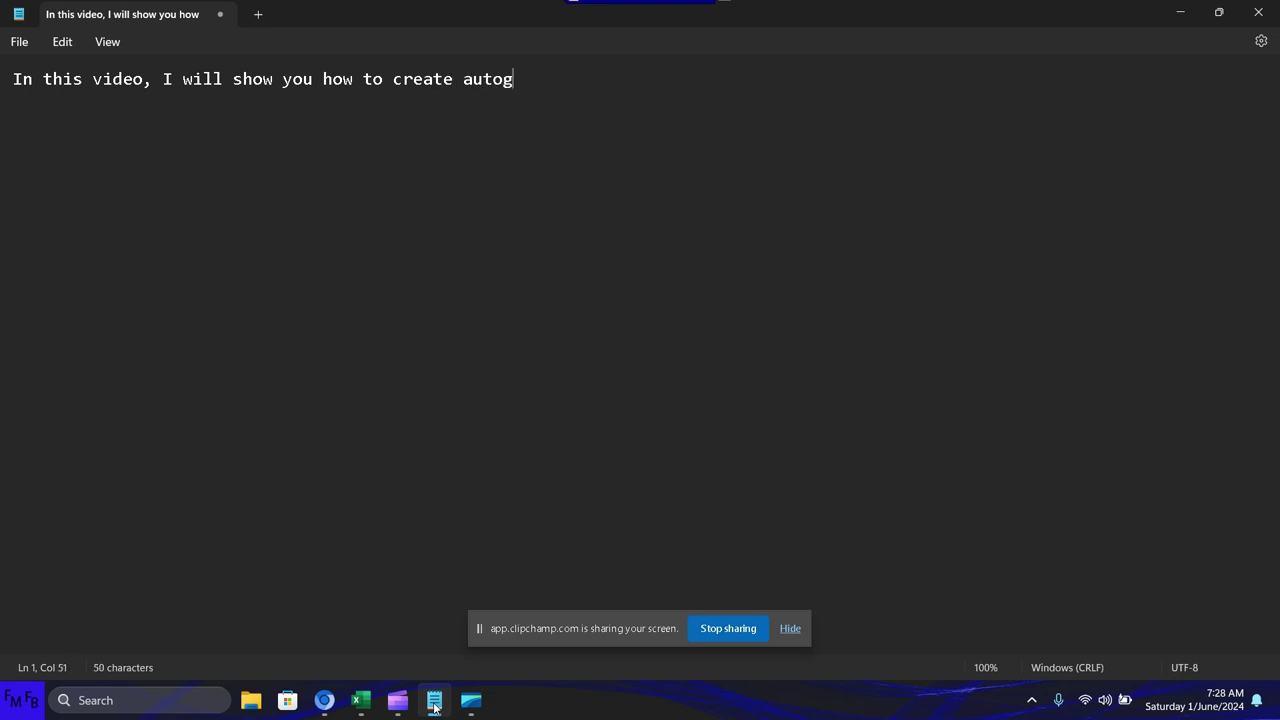
type("rowing l")
type("is")
Finish the English and Spanish intro about autogrowing validation lists without tables in office 365, then switch to Excel
key("BackSpace")
key("BackSpace")
key("BackSpace")
type("validat")
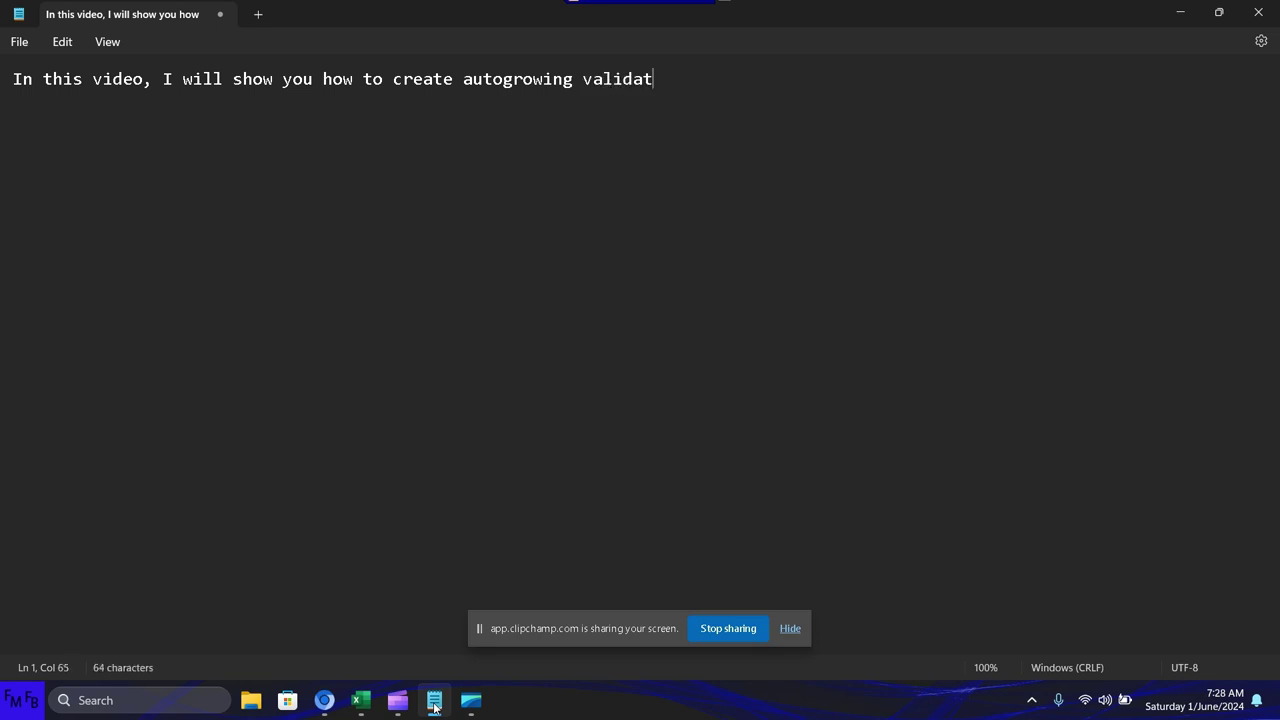
type("ion lists ")
type("withou")
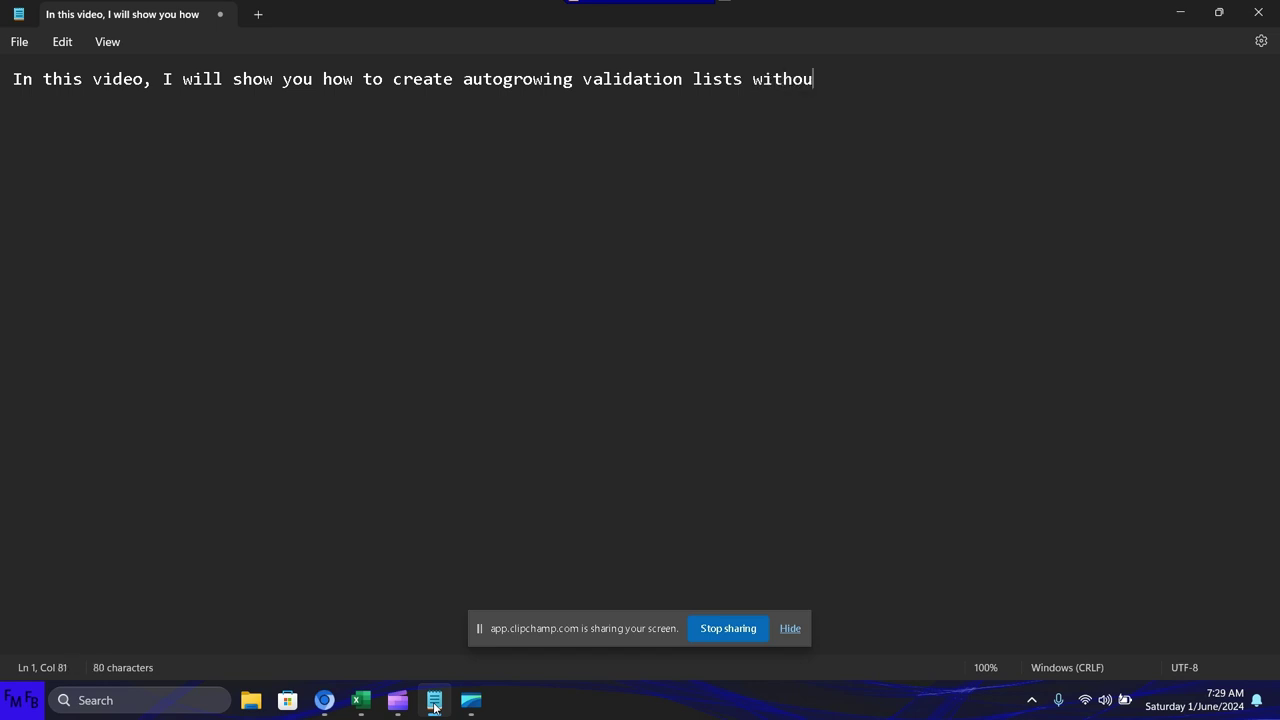
type("t using ta")
type("bles in o")
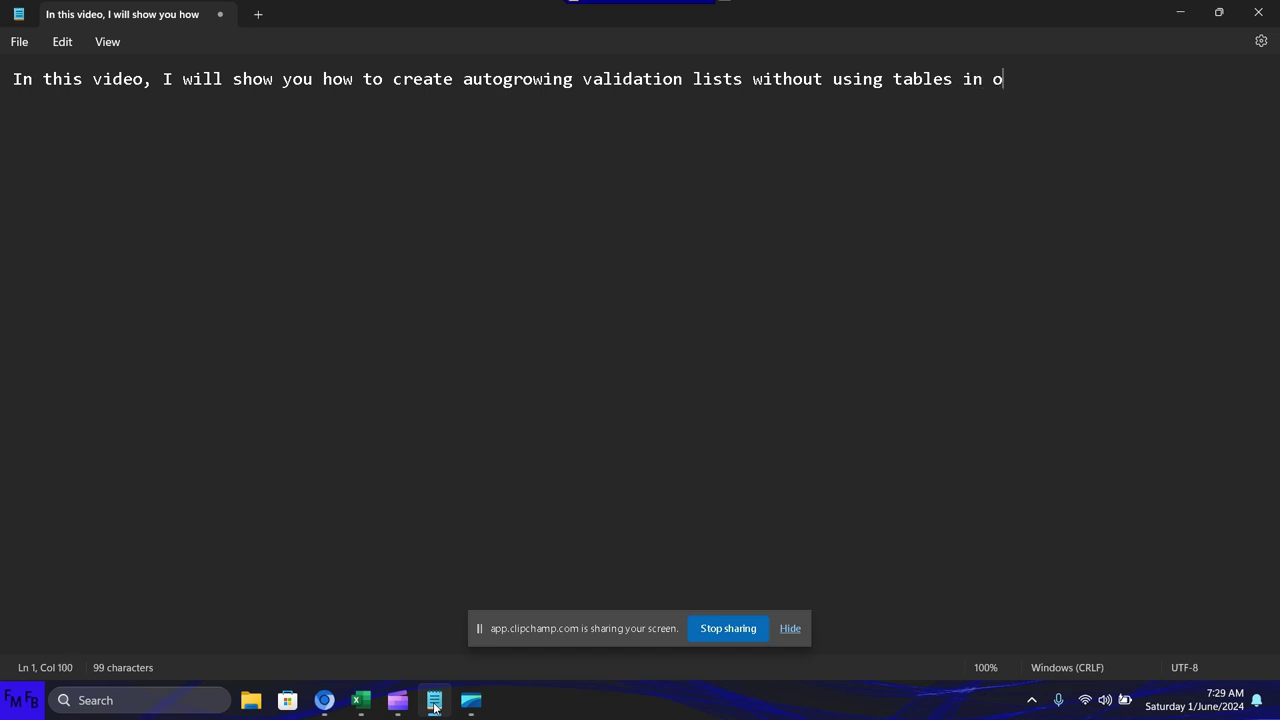
type("ffice ")
type("365")
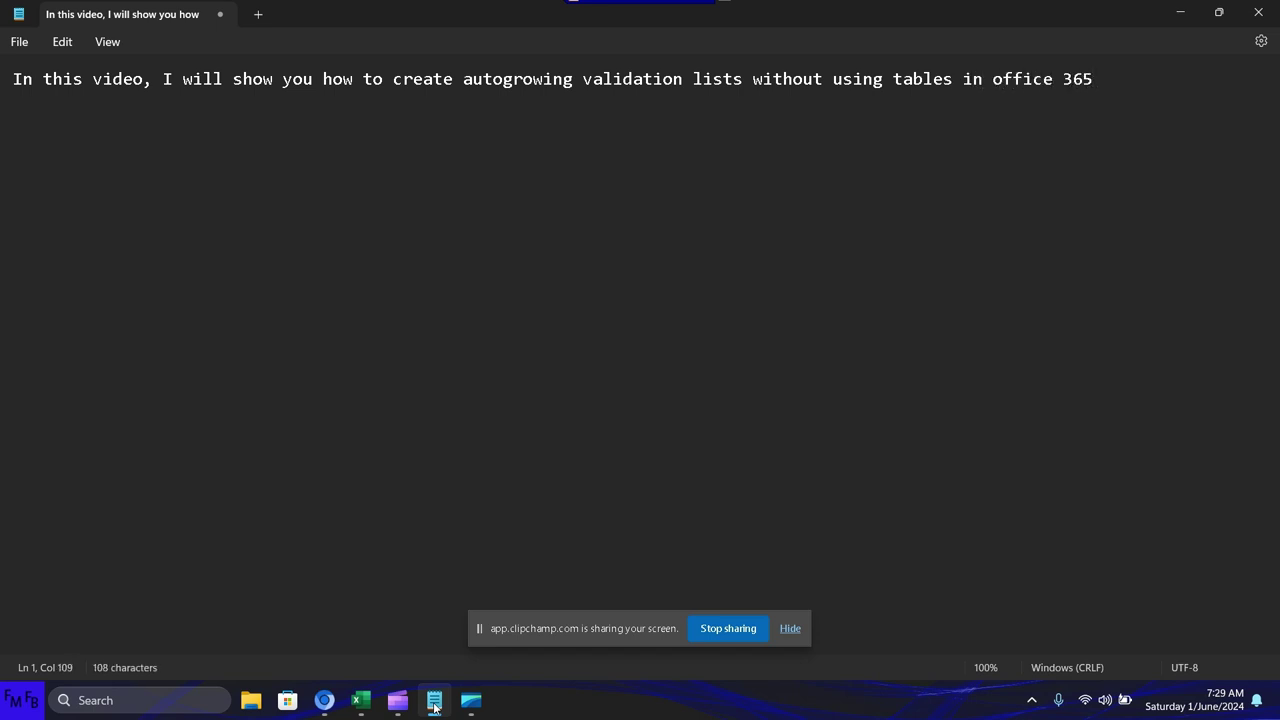
type("./")
type("En este ")
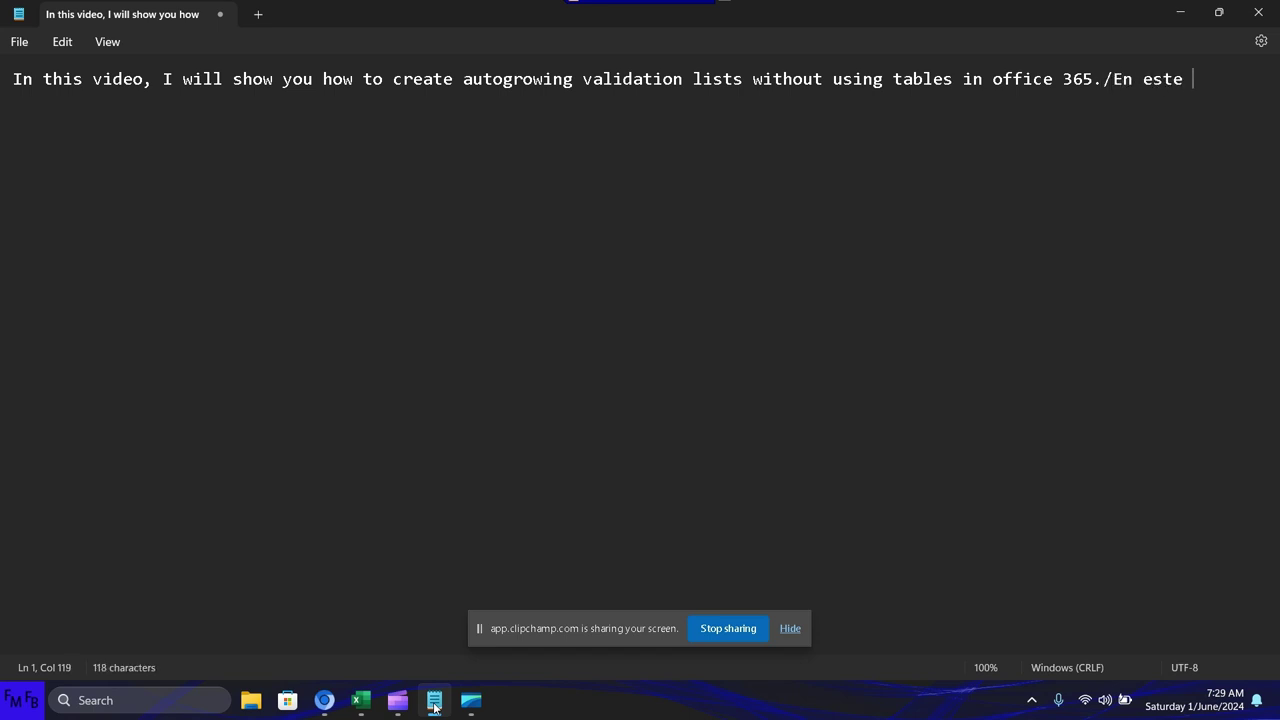
type("video, yo ")
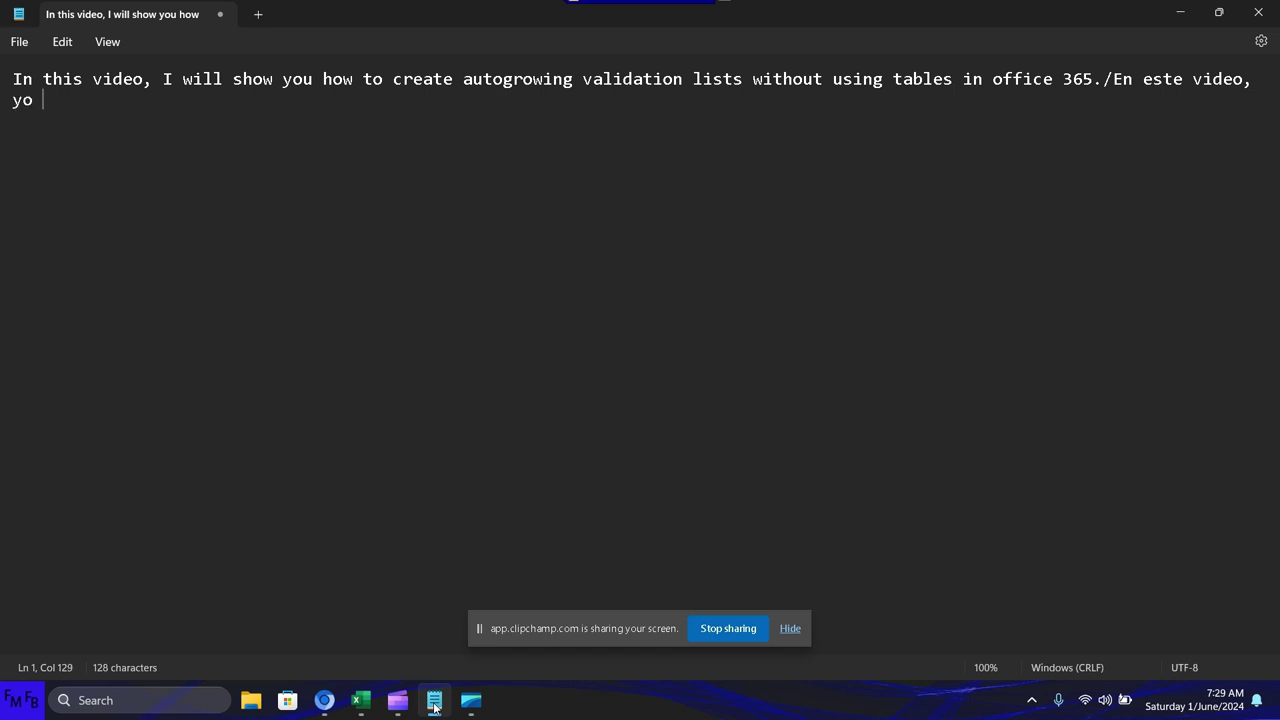
type("les mostrar")
type("é c")
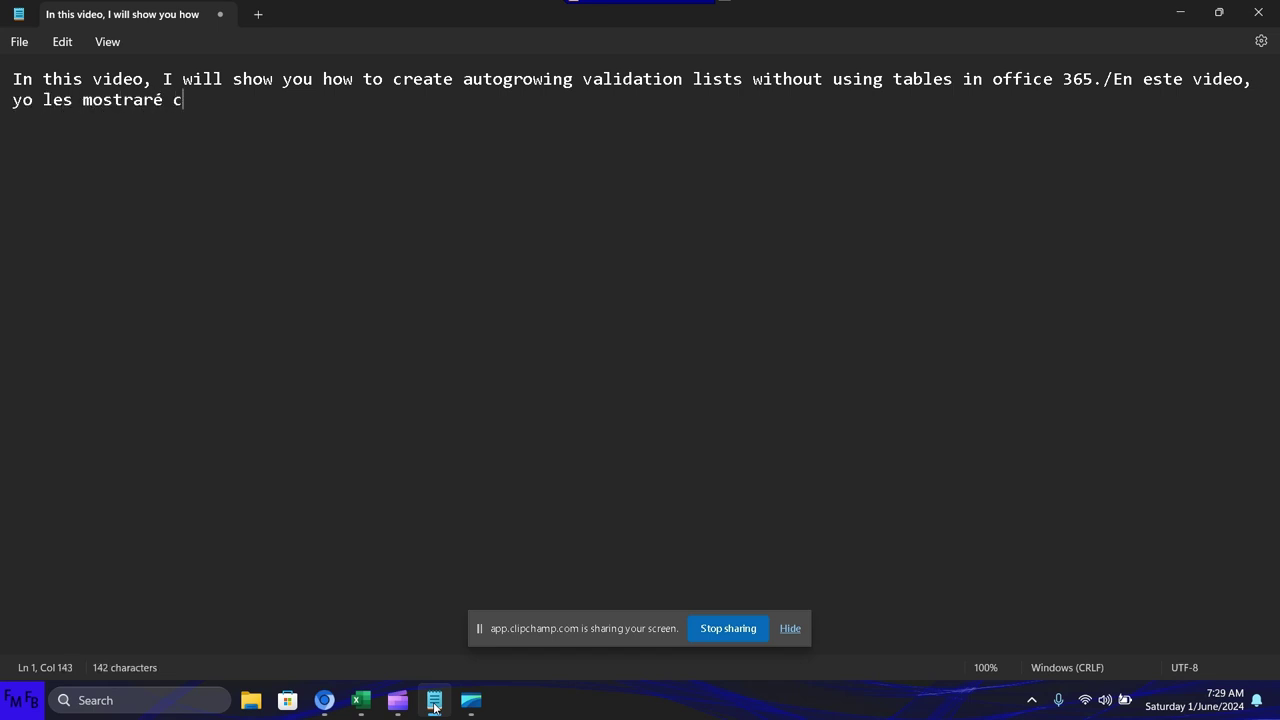
type("omo crear")
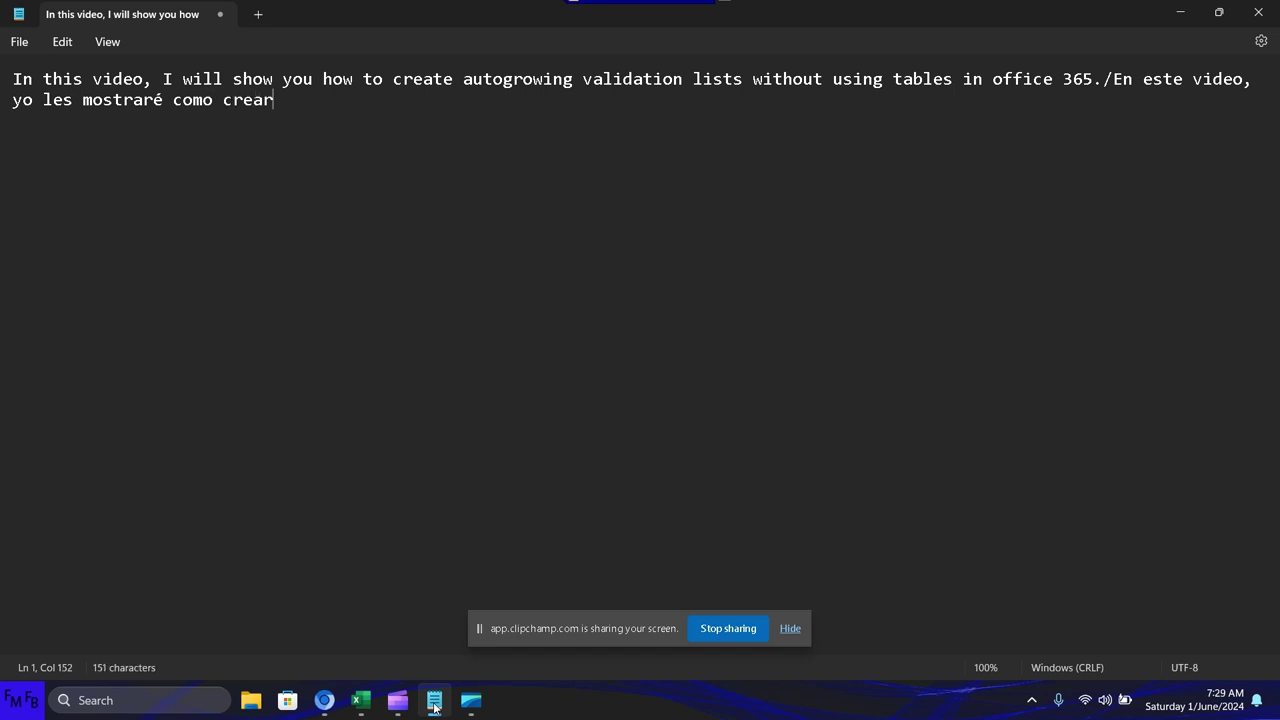
type(" lis")
type("tas de ")
type("validac")
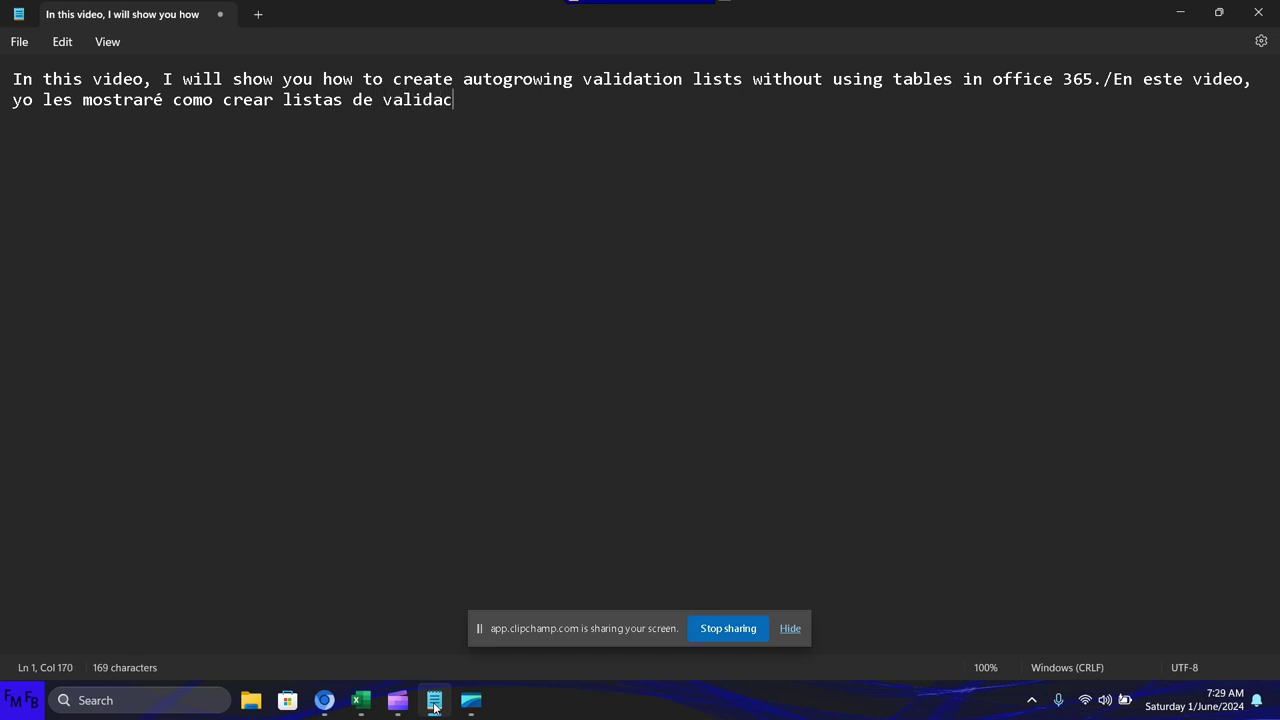
type("io")
type("á")
key("BackSpace")
key("BackSpace")
type("ón ")
type("expandi")
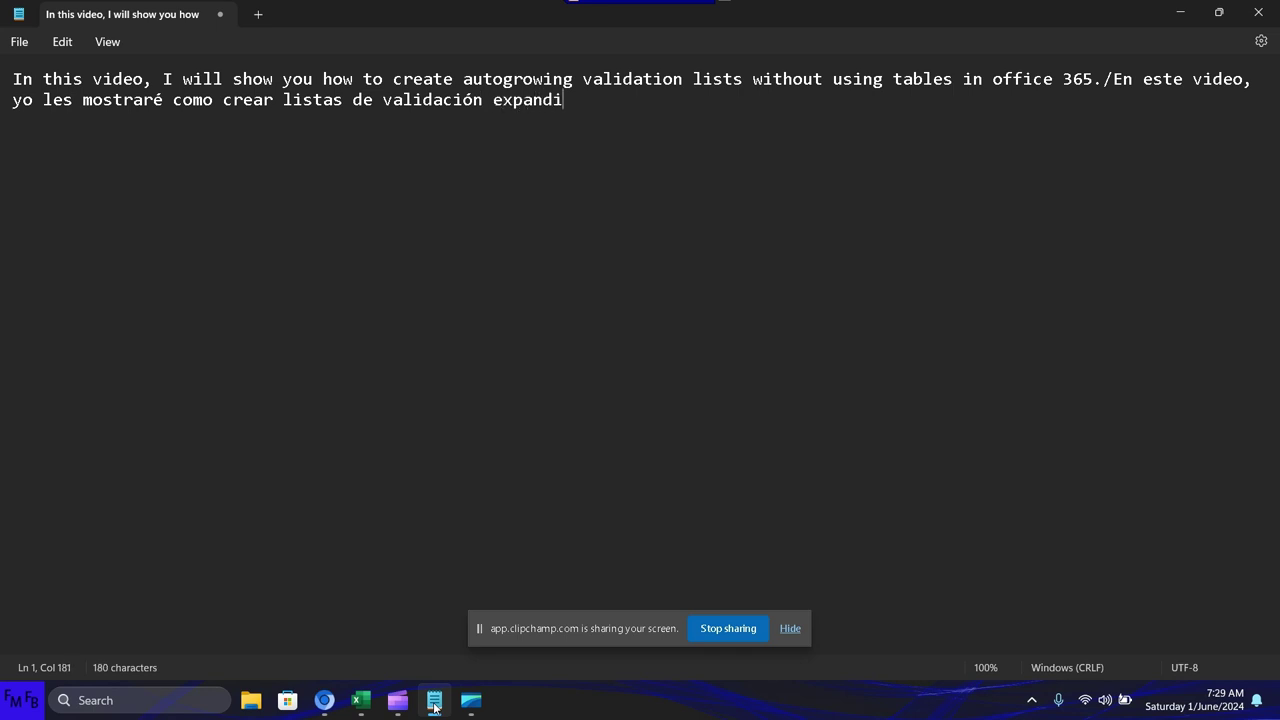
type("bles s")
key("BackSpace")
type("en of")
type("fice 36")
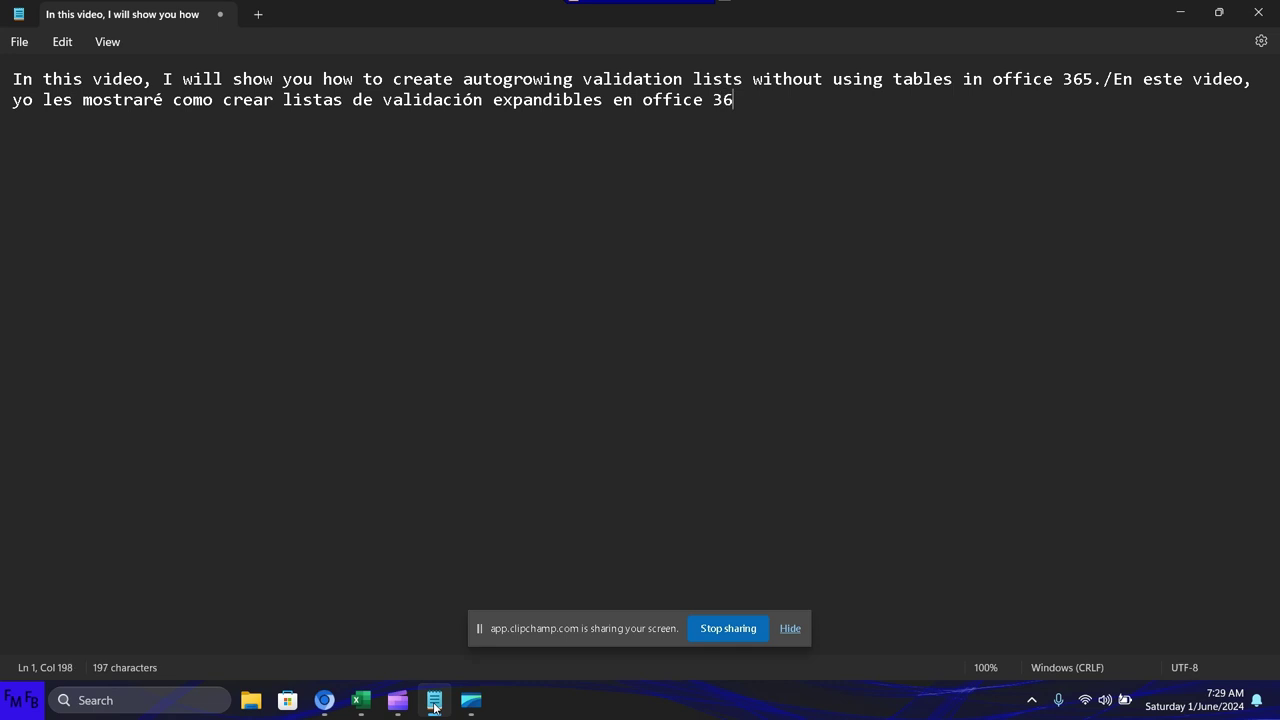
type("5.")
key("alt+Tab")
key("alt+Tab")
key("alt+Tab")
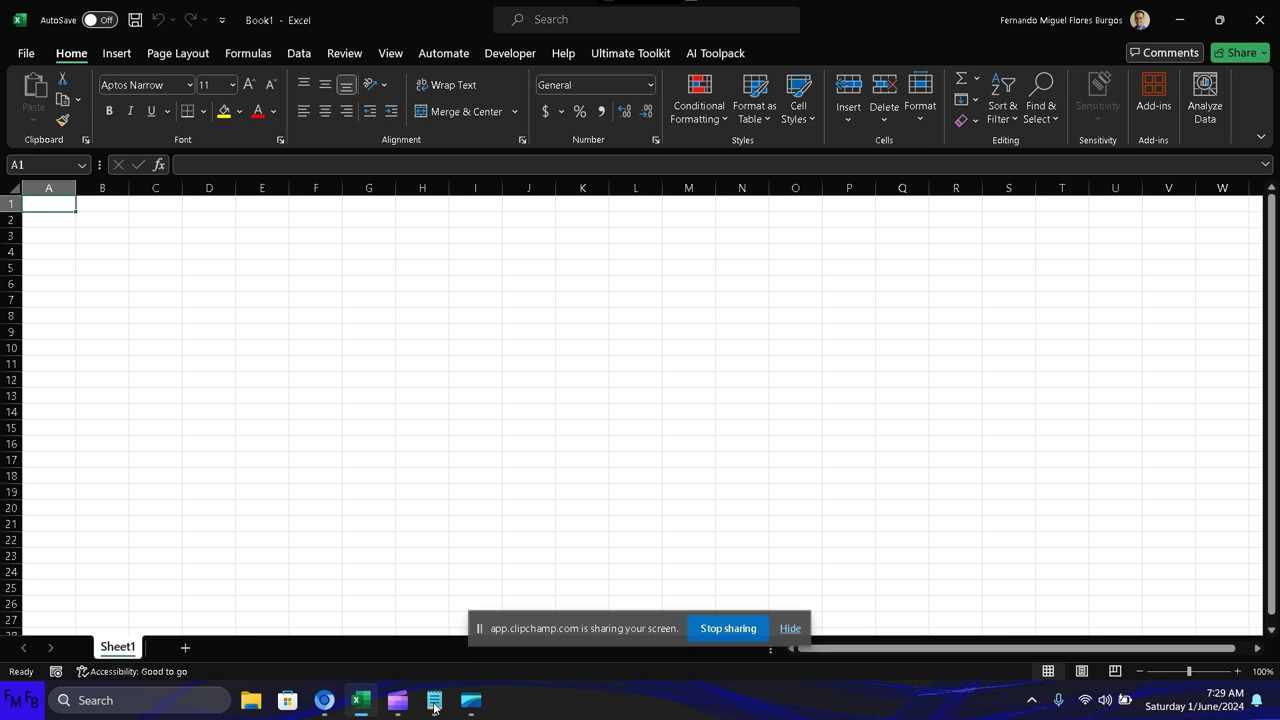
Enter the header Items in A1 with laptop, printer and scanner in A2:A4
type("Ite")
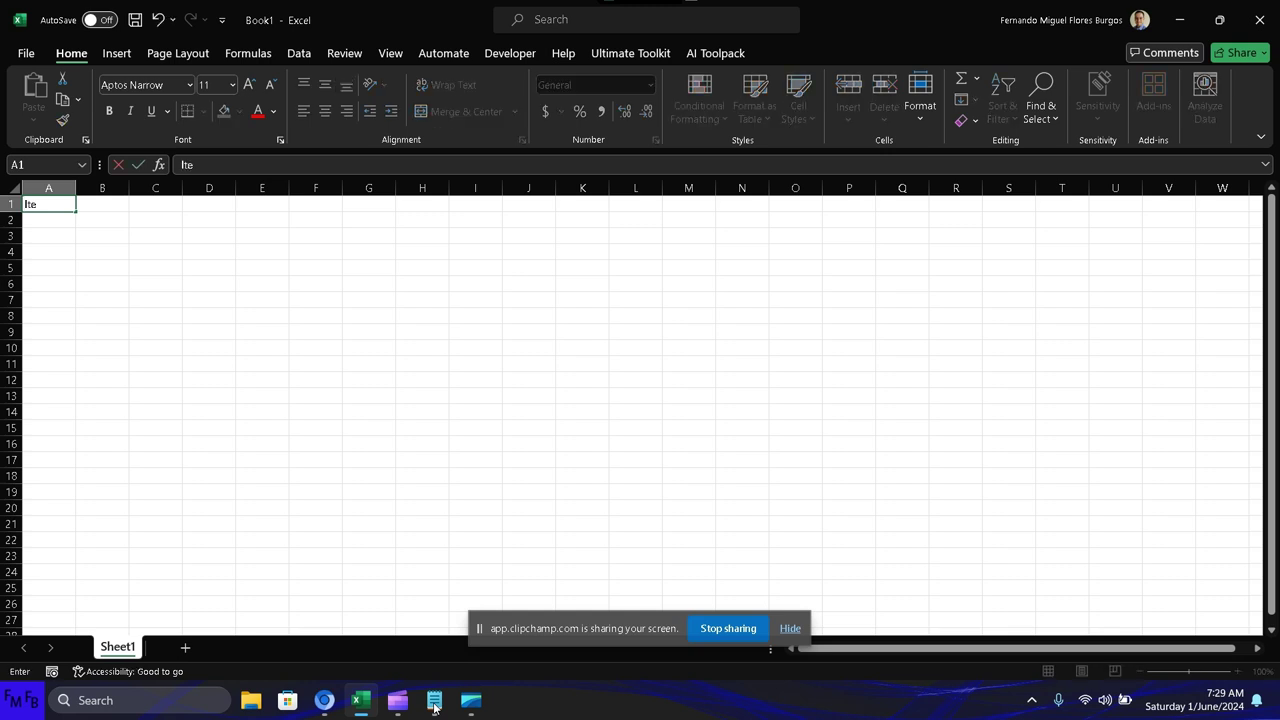
type("ms")
key("Return")
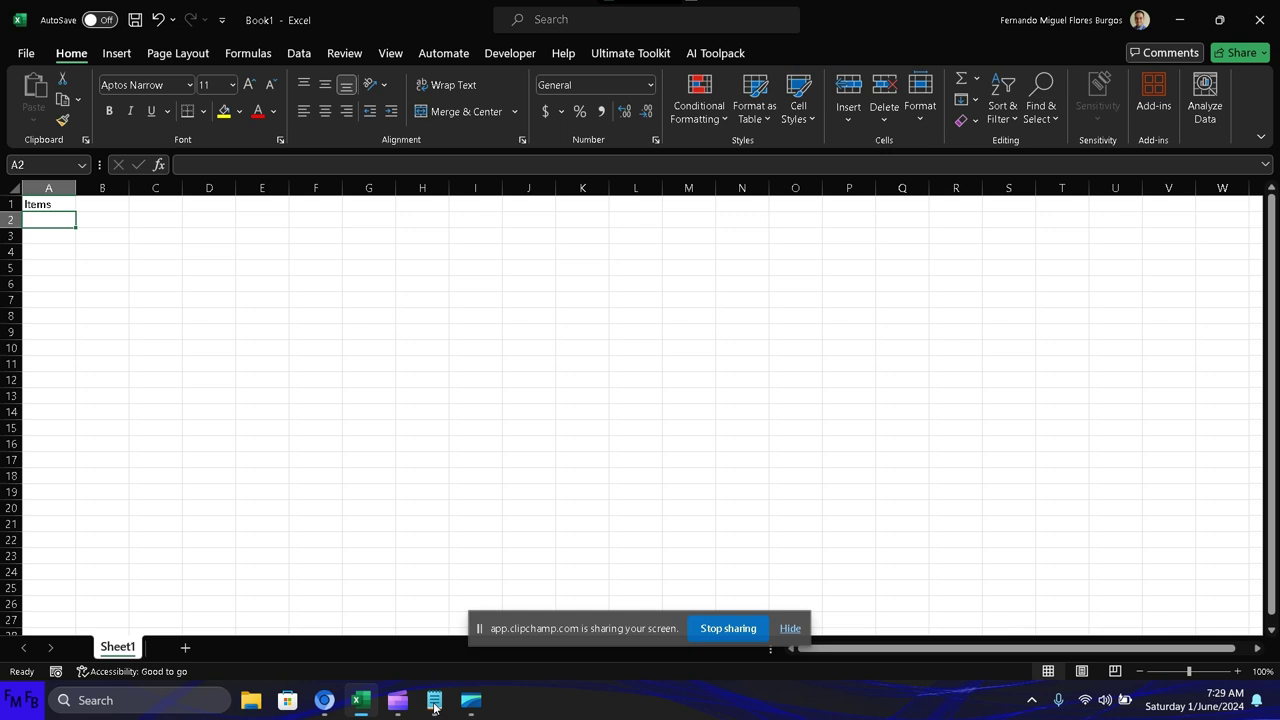
type("laptop")
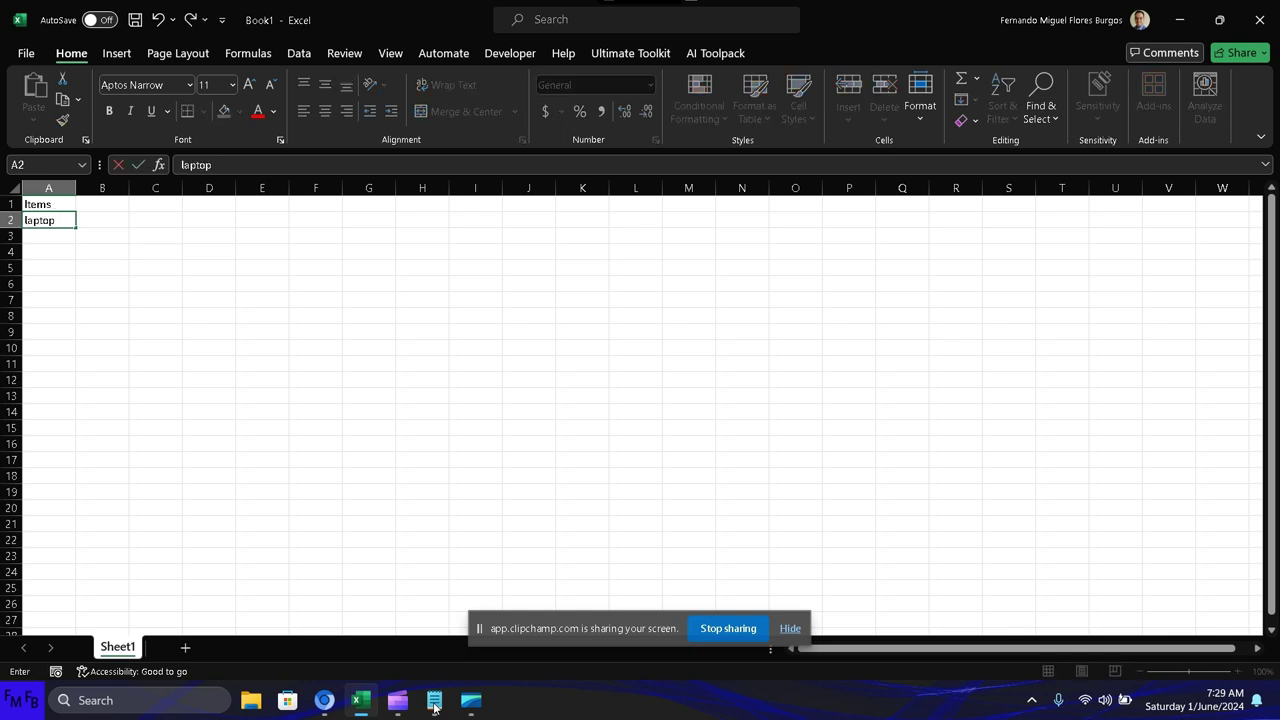
key("Return")
type("prin")
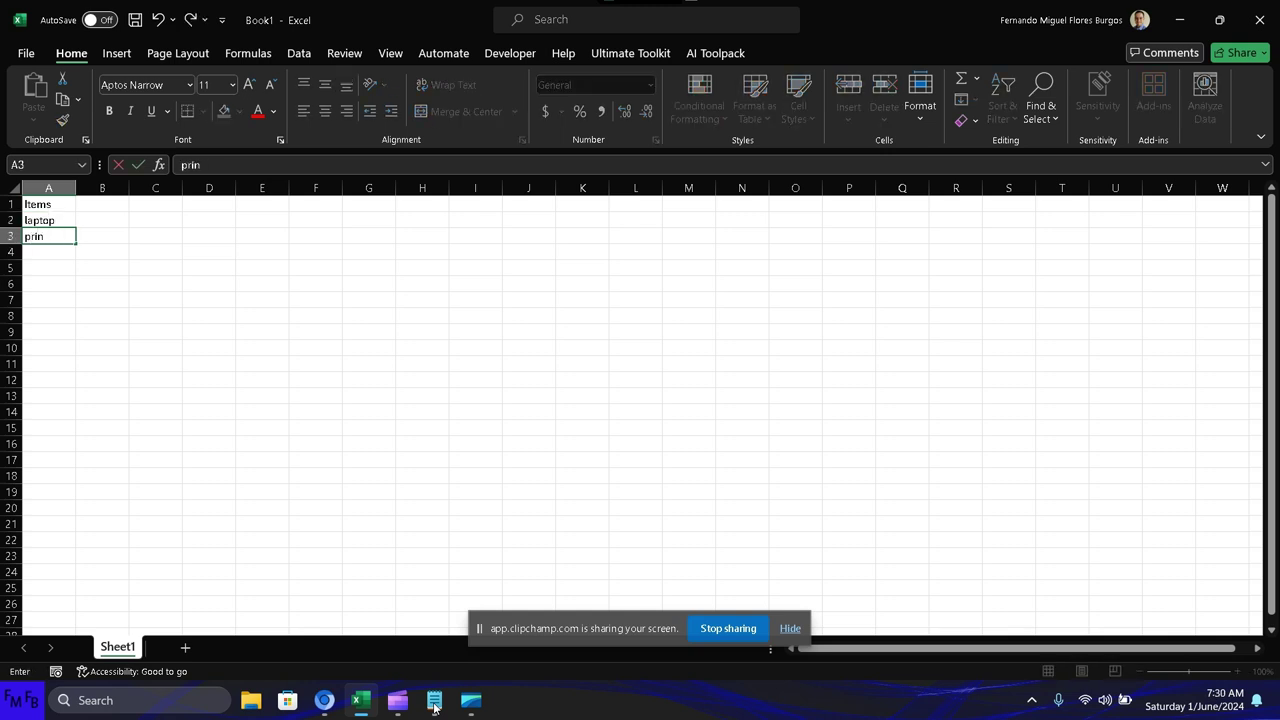
type("ter")
key("Return")
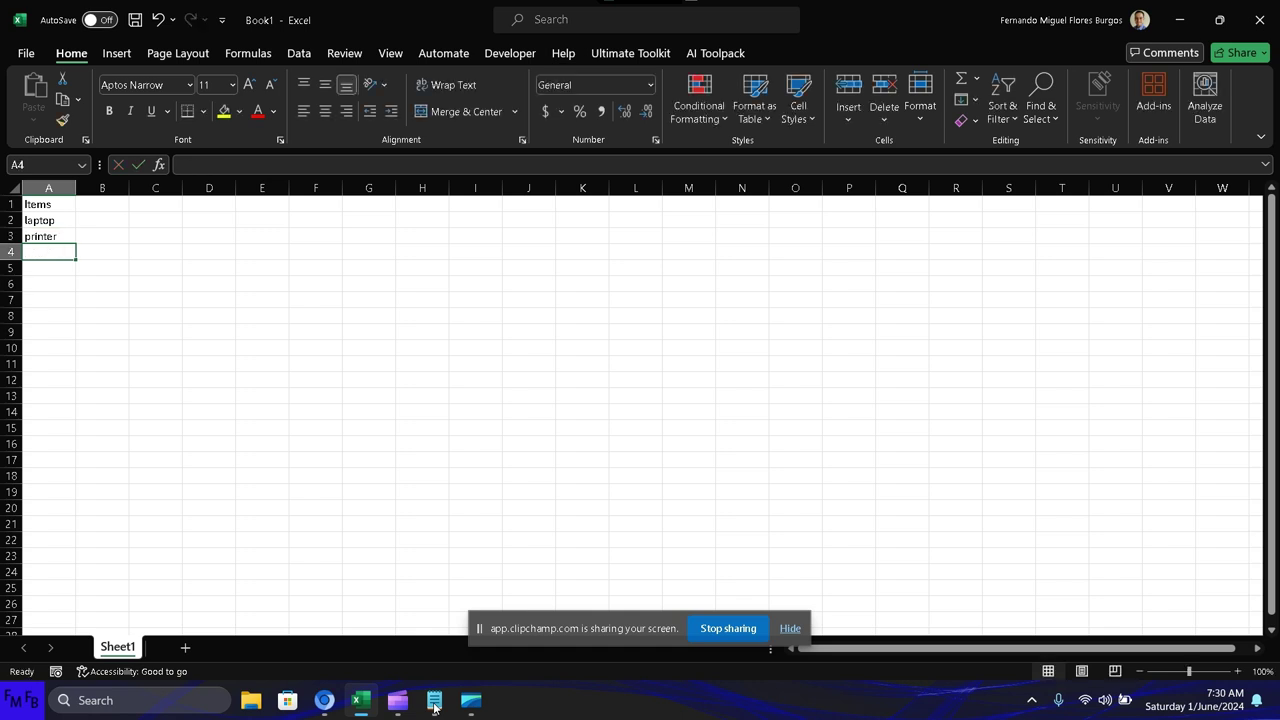
type("scanner")
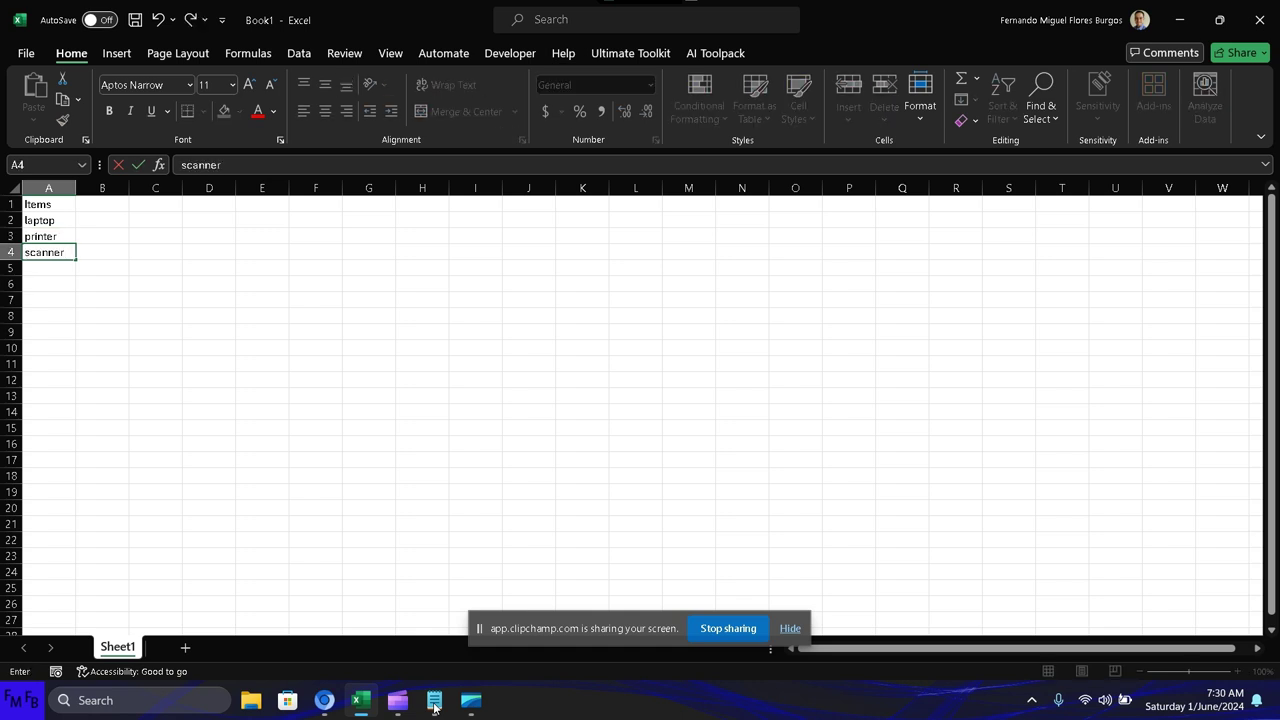
key("Up")
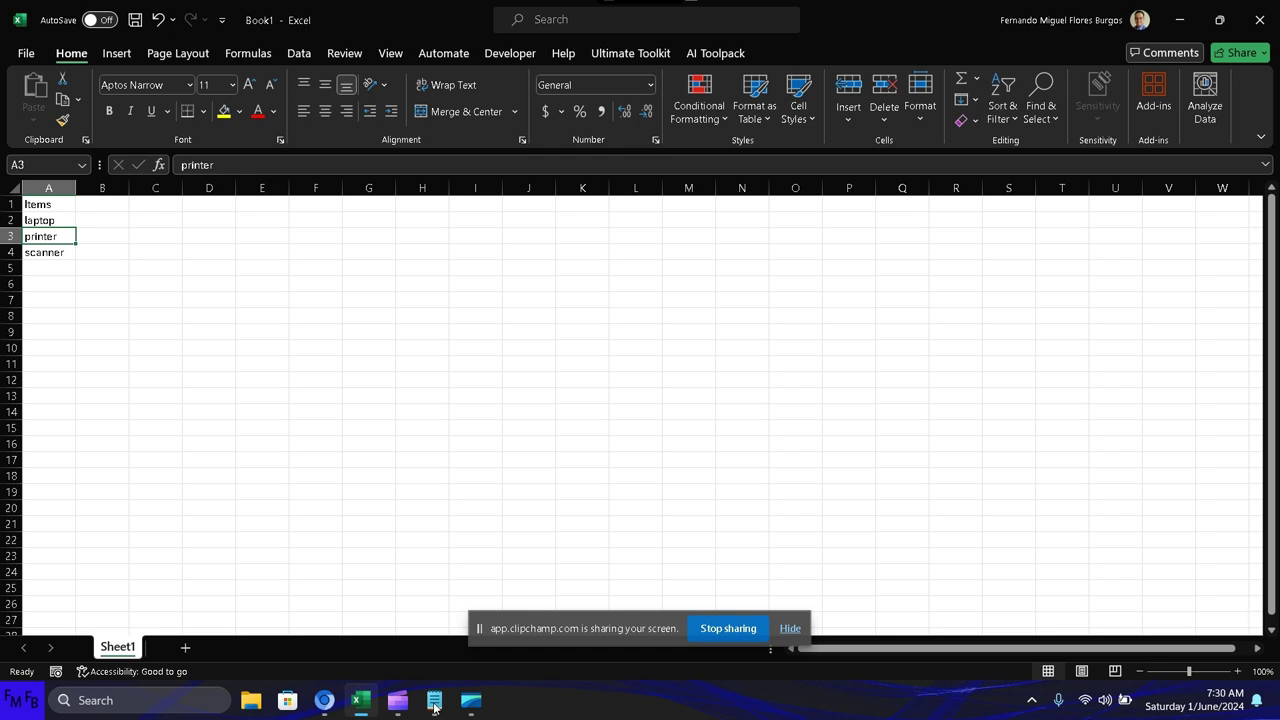
key("Up")
key("Up")
key("Right")
key("Right")
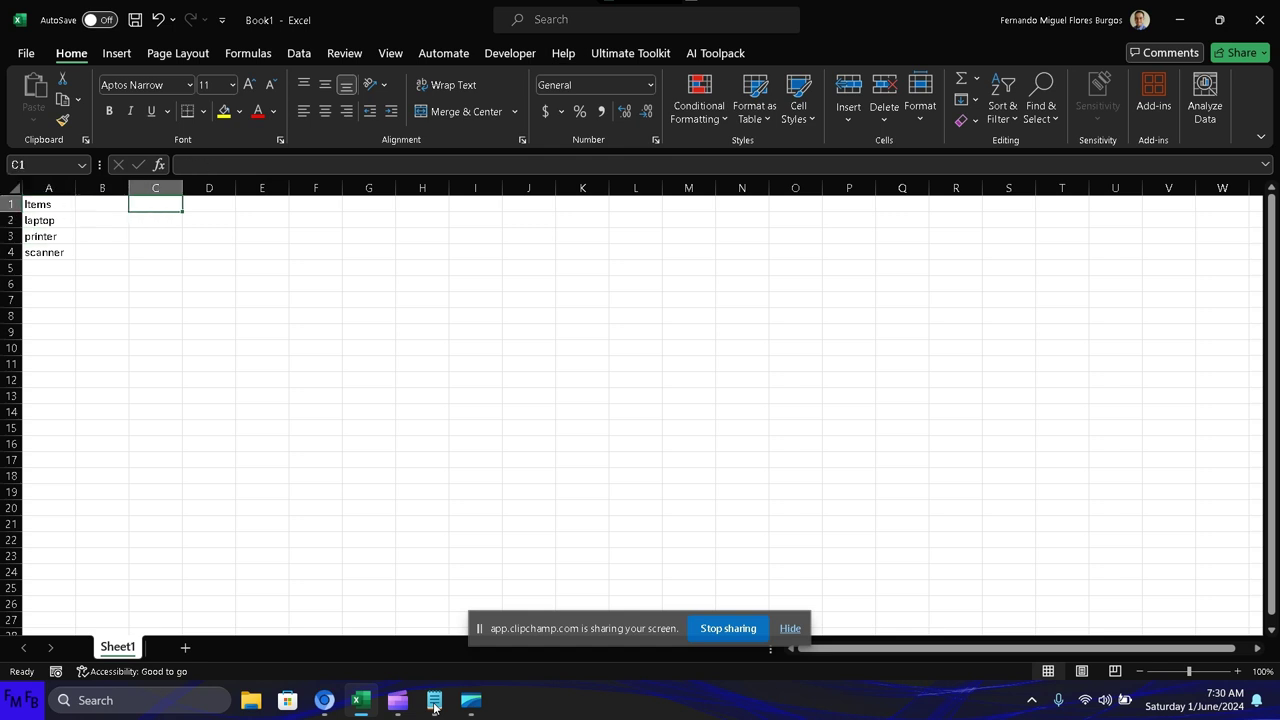
Enter =FILTER(A2:A1048576,A2:A1048576<>"","") in C1 to spill the non-blank items down column C
type("=")
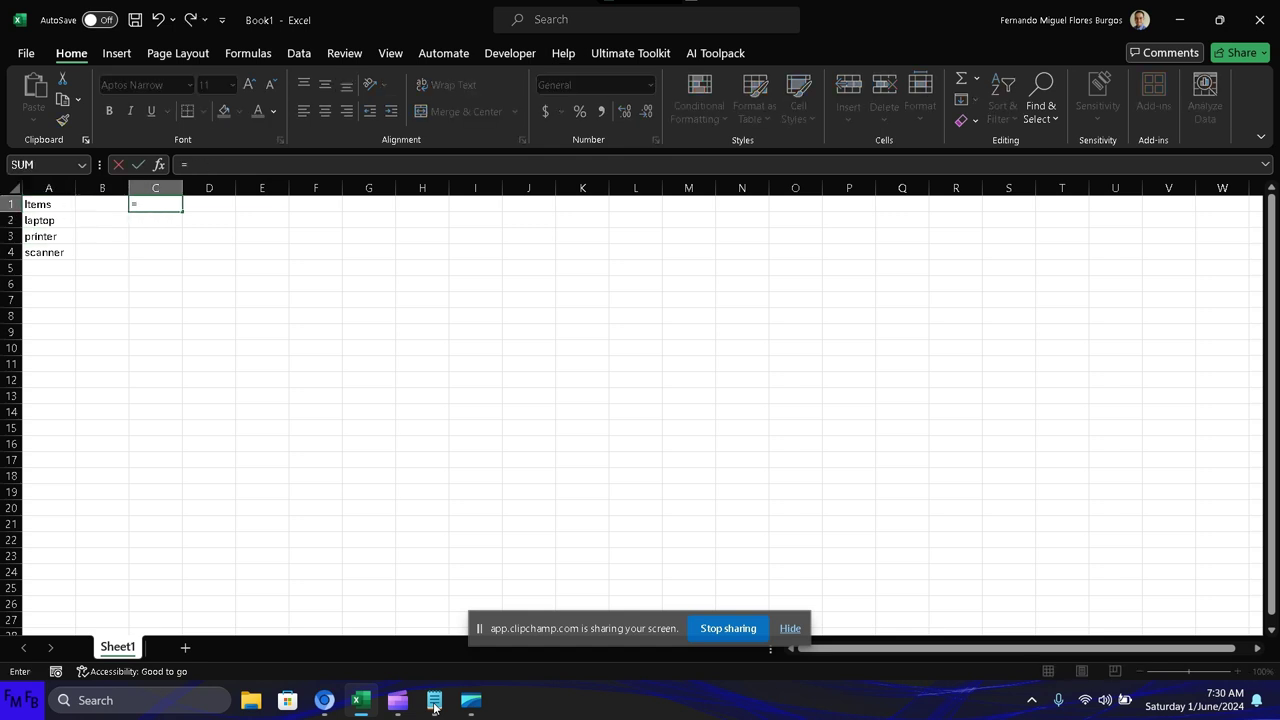
type("filter")
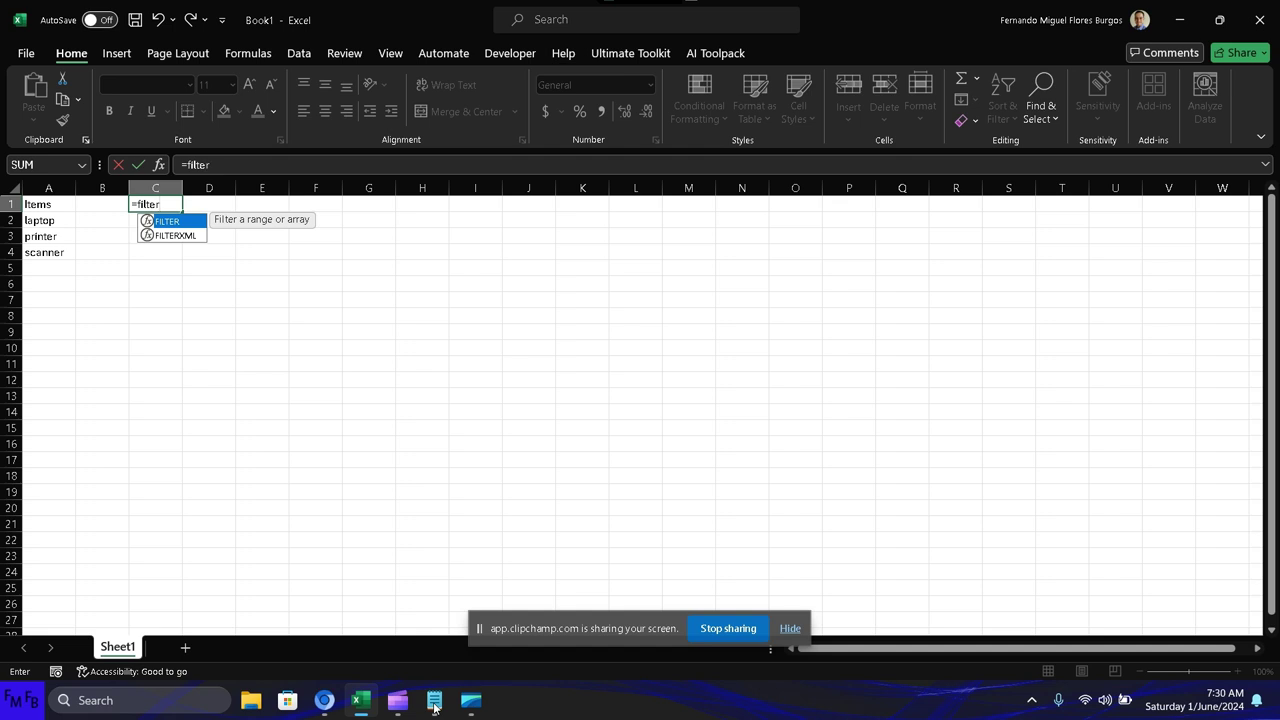
type("(")
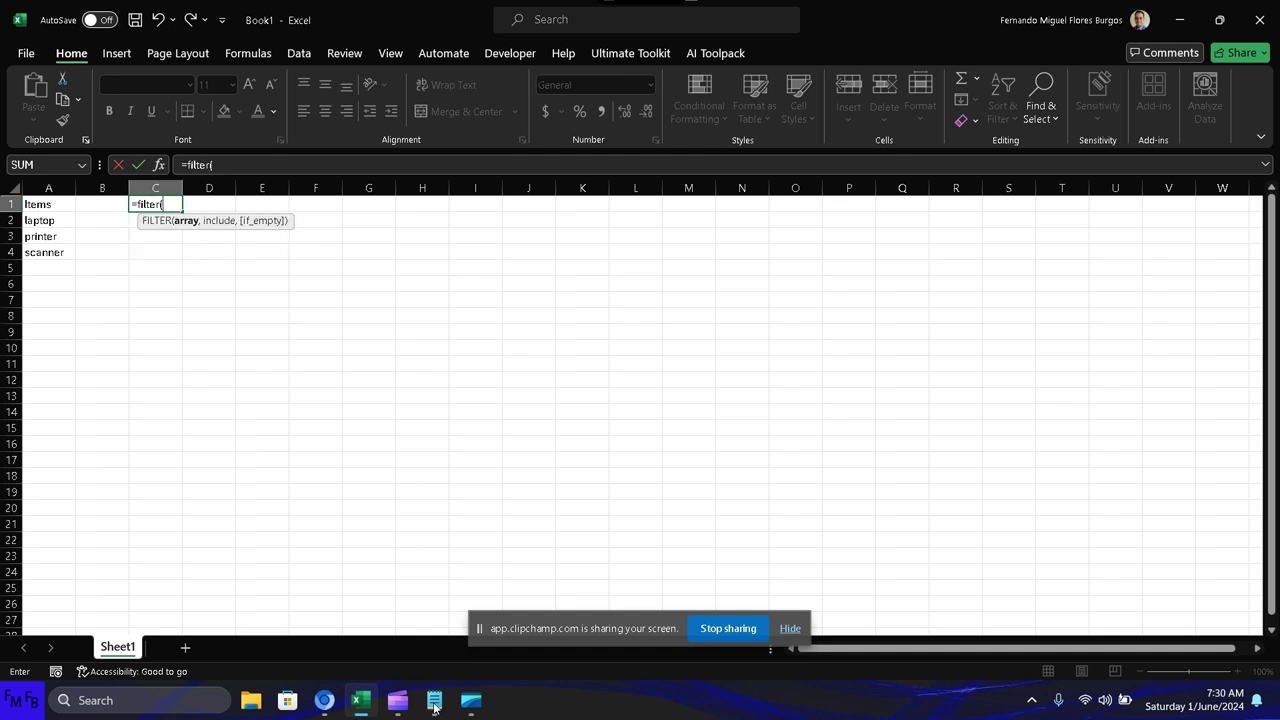
key("Left")
key("Left")
key("Down")
key("shift+Down")
key("shift+Down")
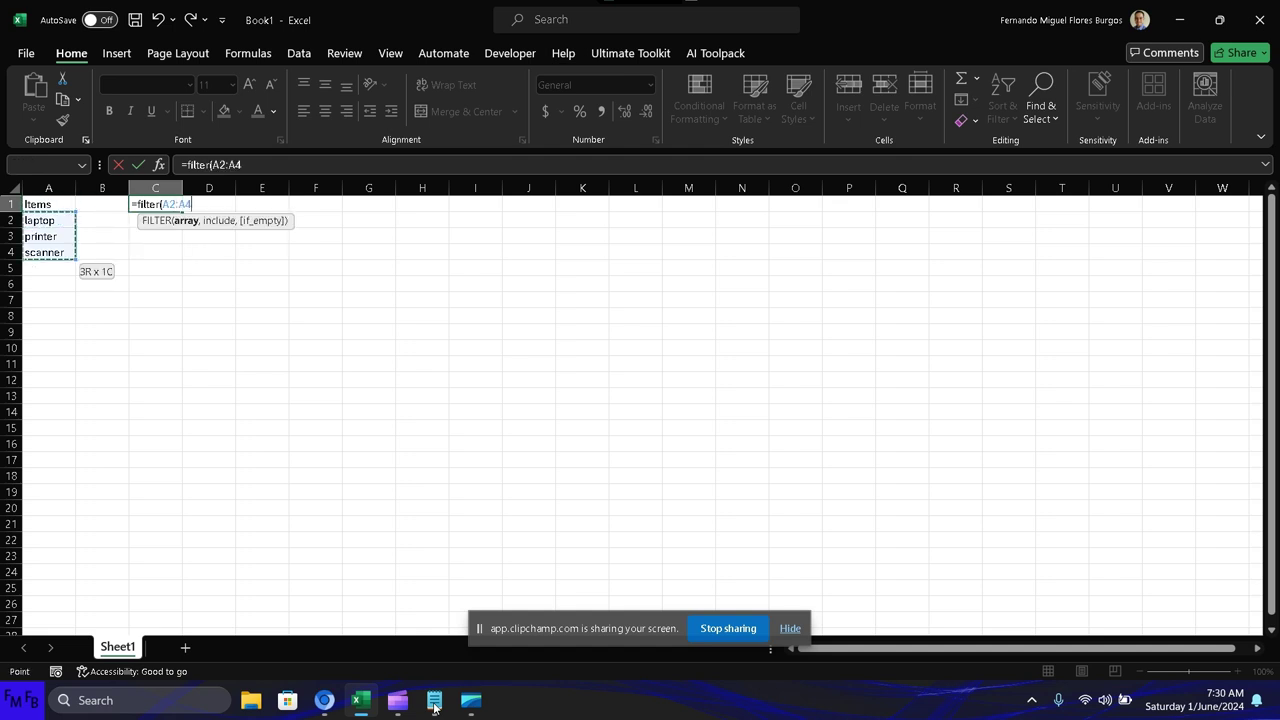
key("ctrl+shift+Down")
type("1048576,")
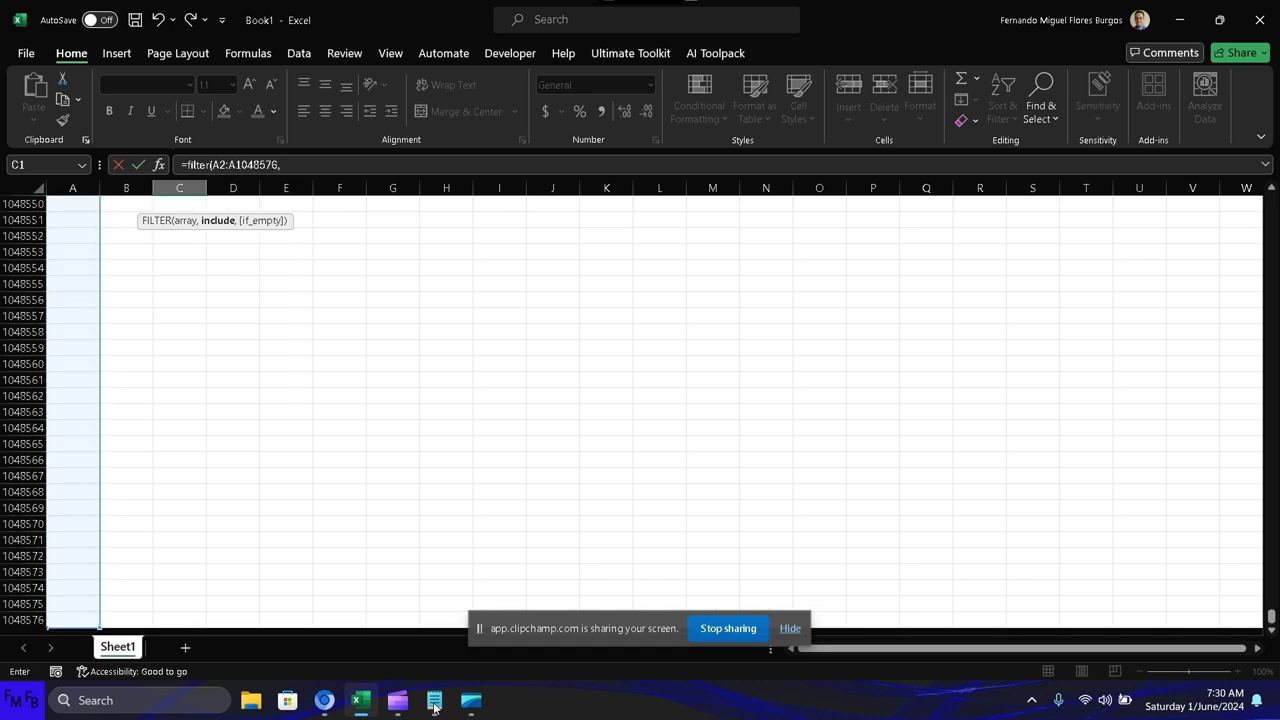
key("Left")
key("Down")
key("Left")
key("ctrl+shift+Down")
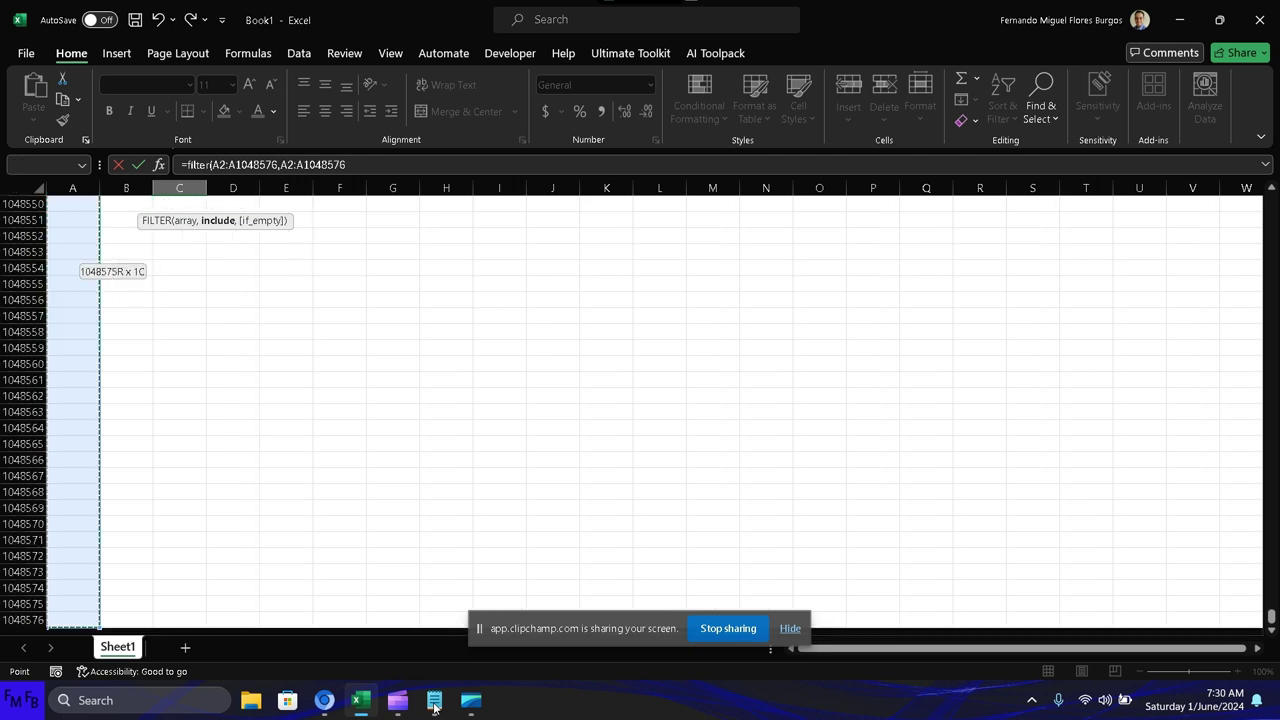
type("<>\"\"")
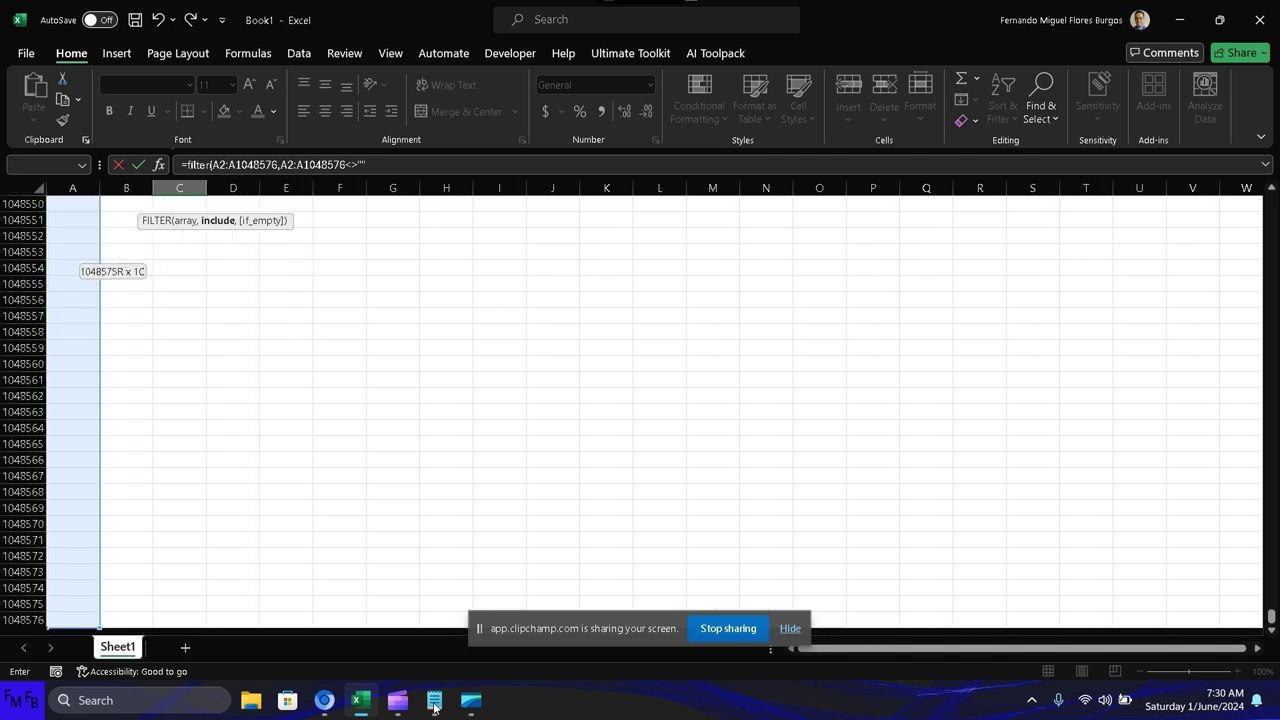
type(",")
key("Return")
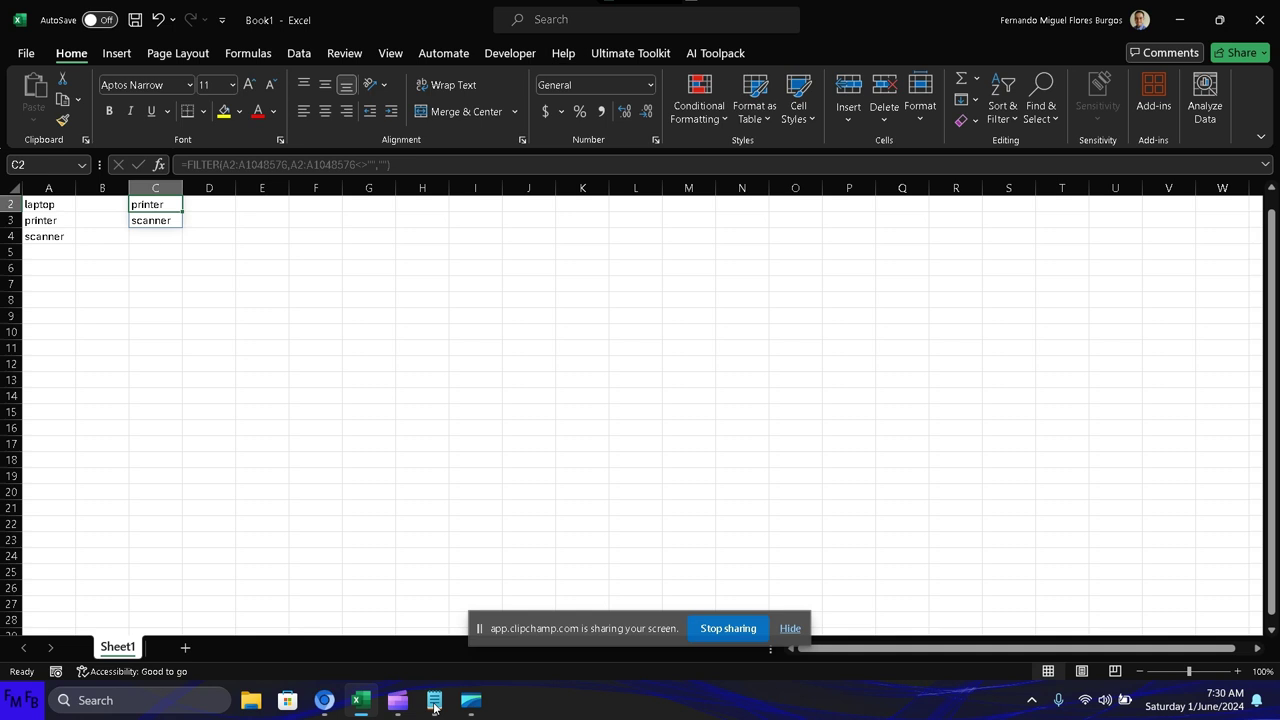
Give E2 a List data validation sourced from =$C$2#, accepting the source error warning
left_click(277, 208)
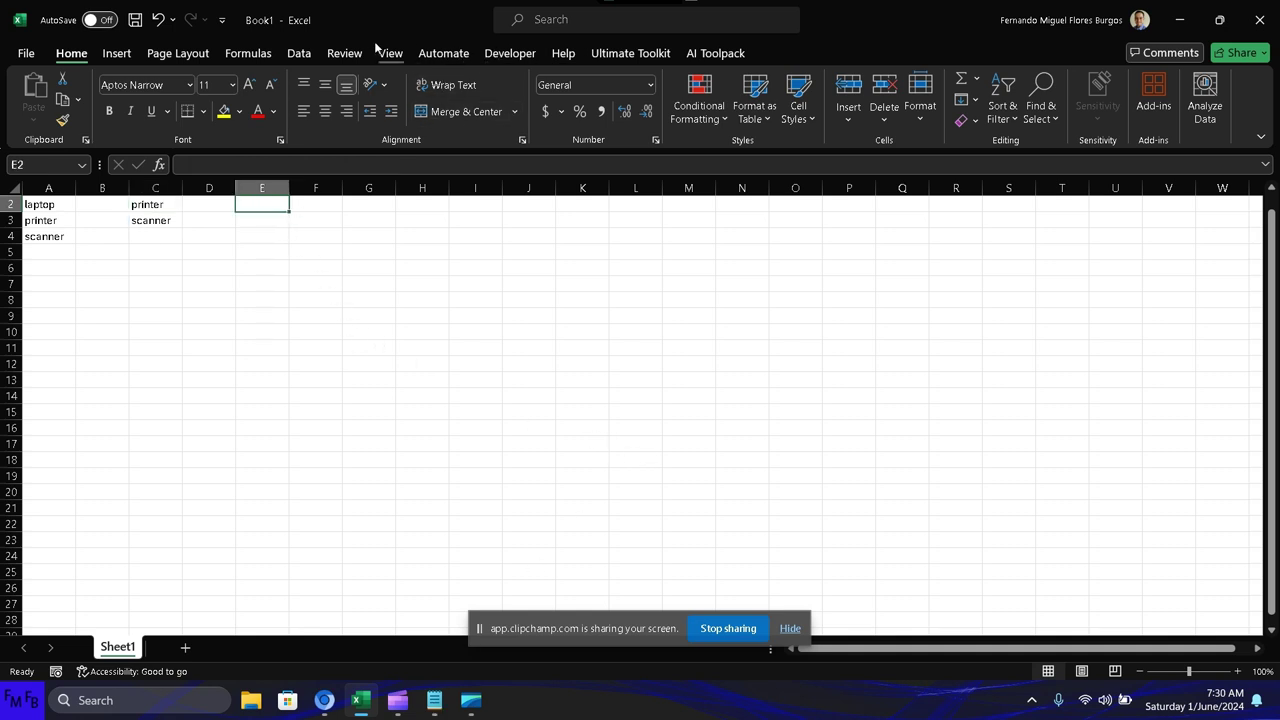
left_click(299, 53)
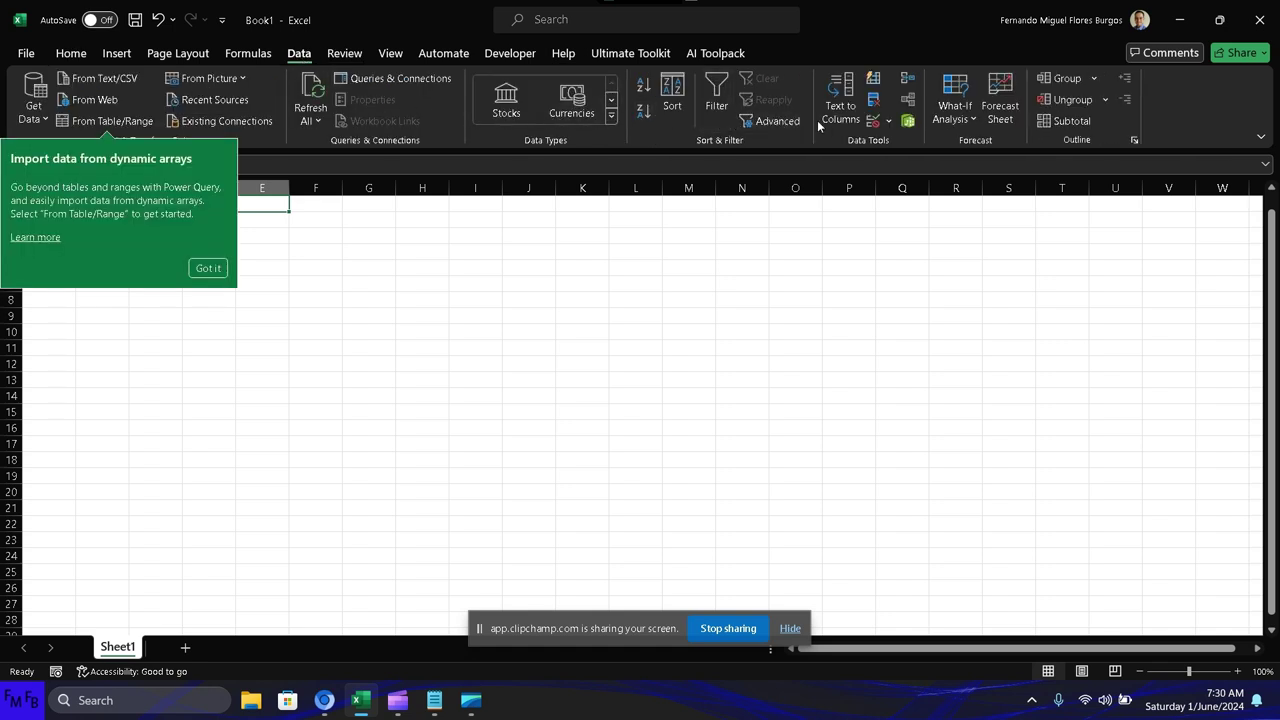
left_click(888, 121)
left_click(893, 142)
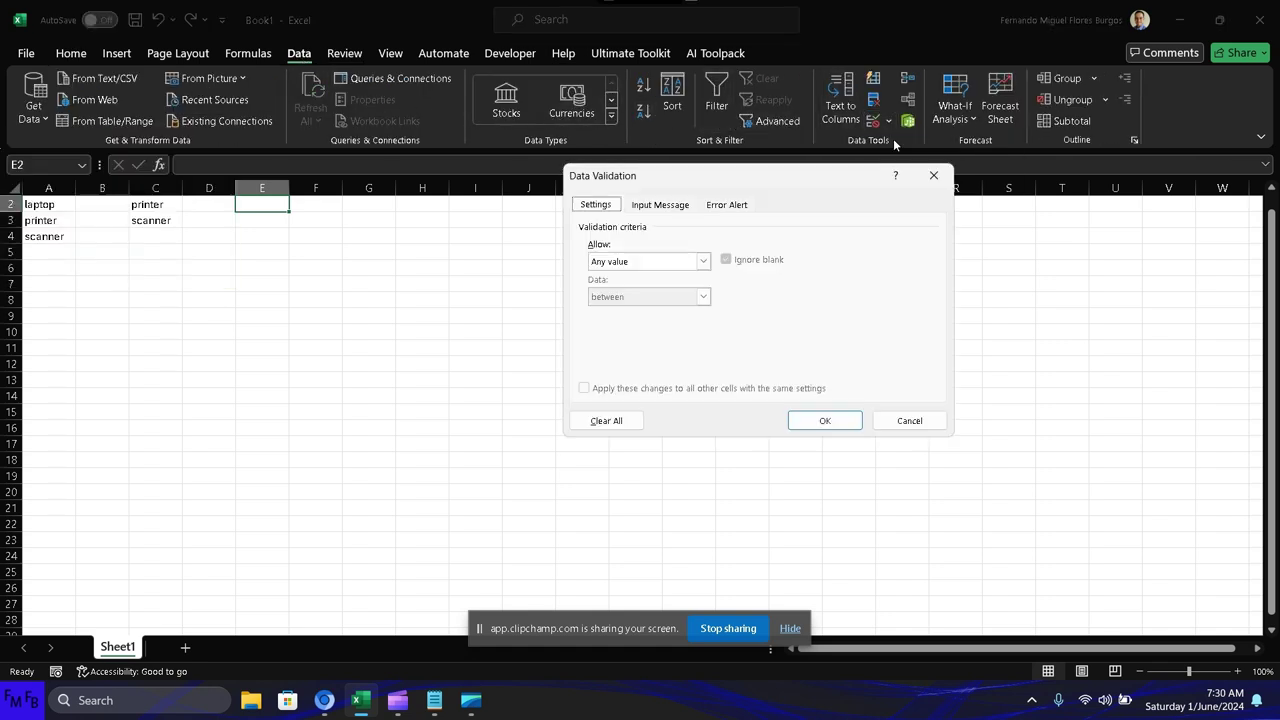
left_click(703, 261)
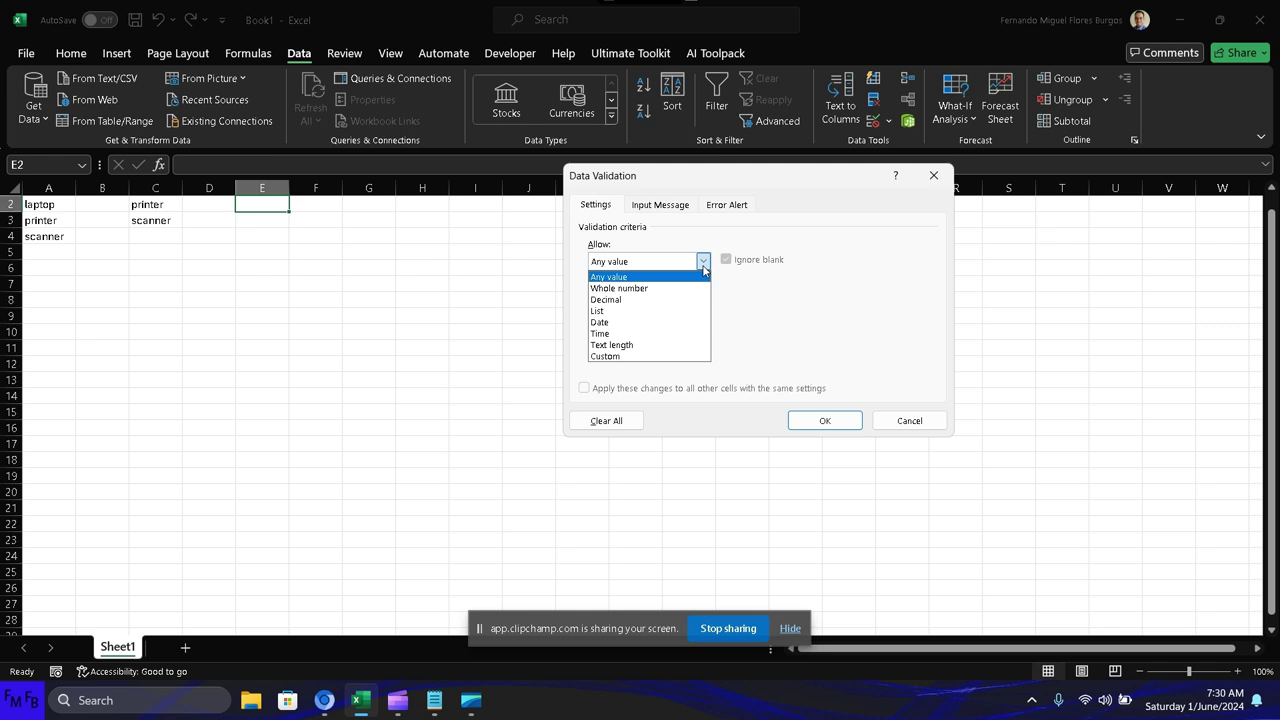
left_click(662, 311)
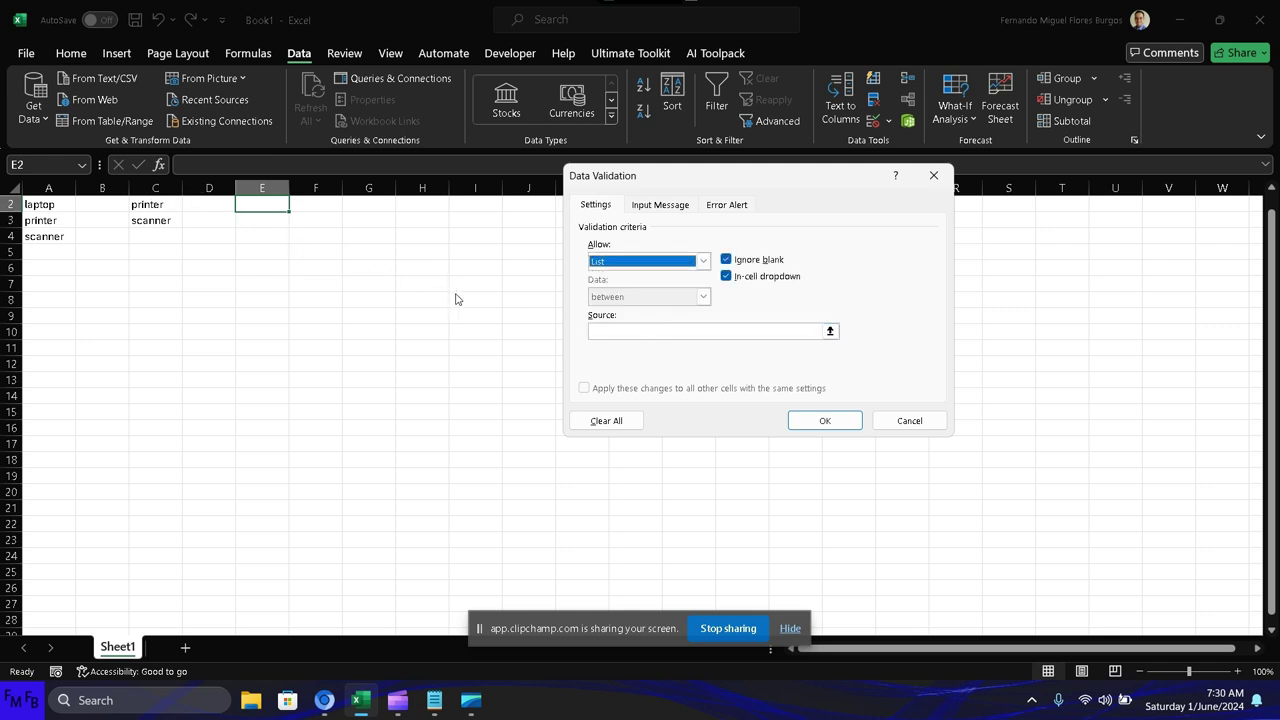
left_click(603, 330)
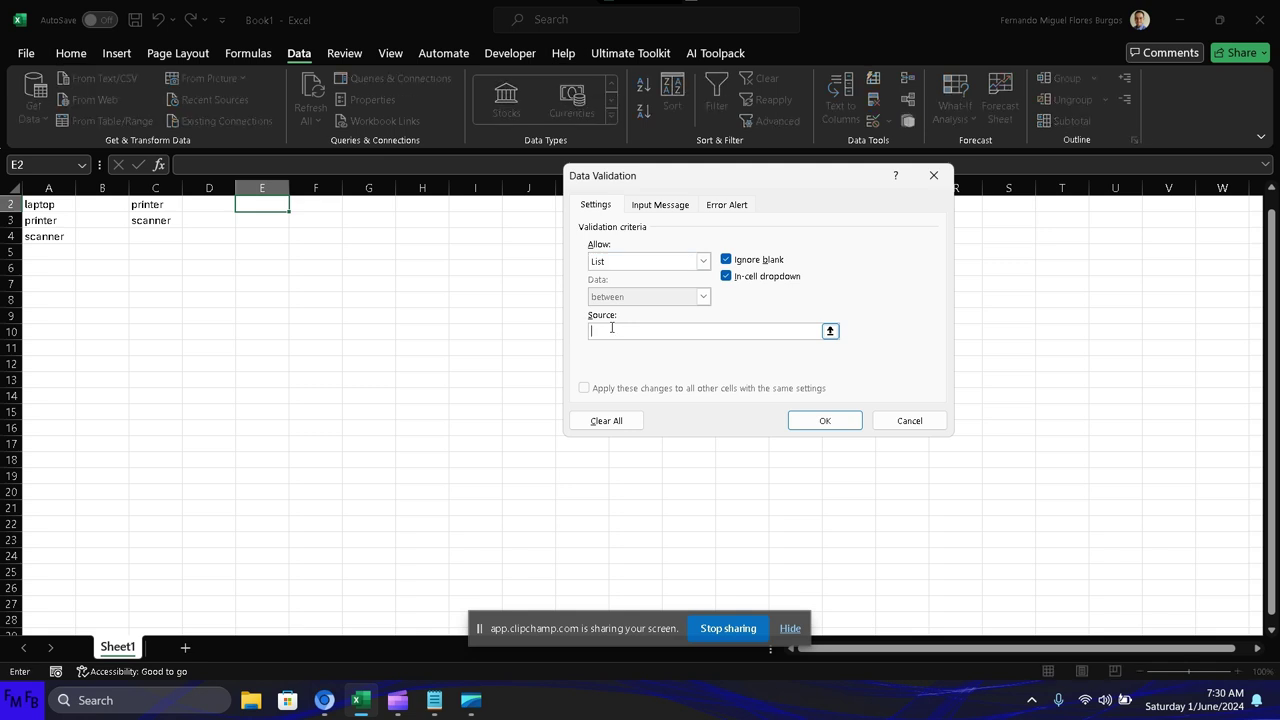
left_click(173, 206)
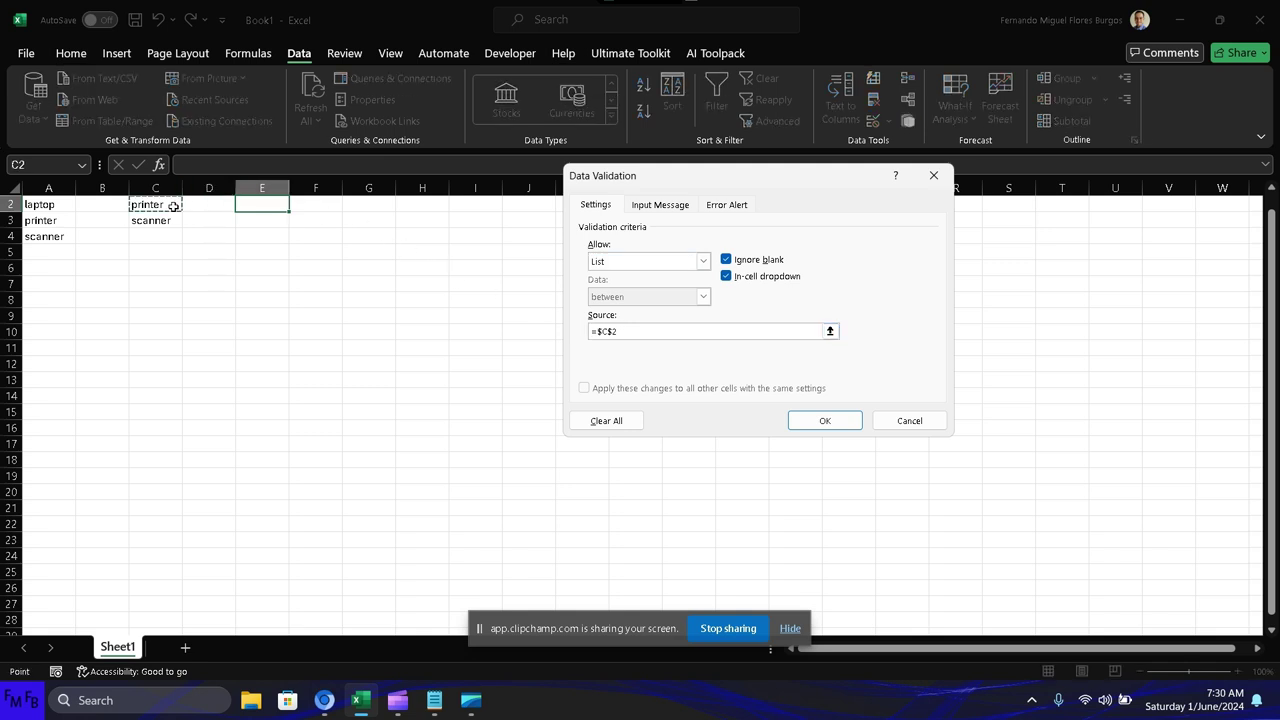
type("#")
left_click(814, 426)
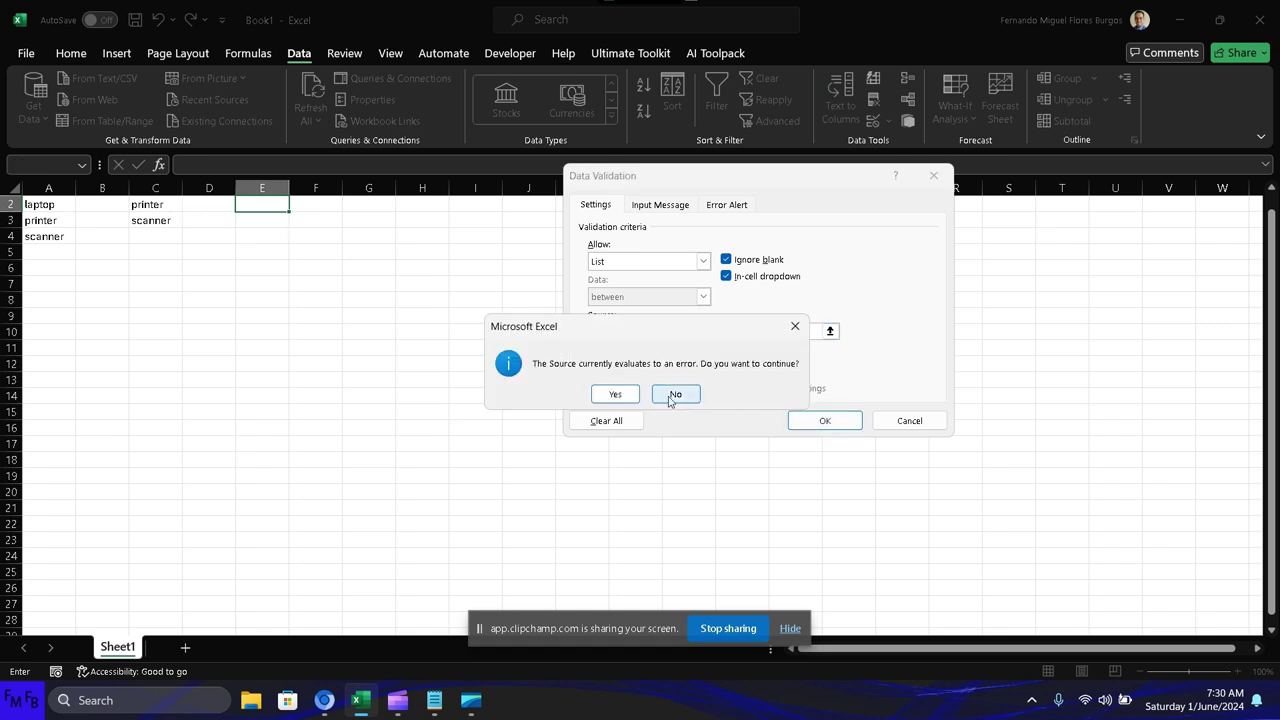
left_click(617, 392)
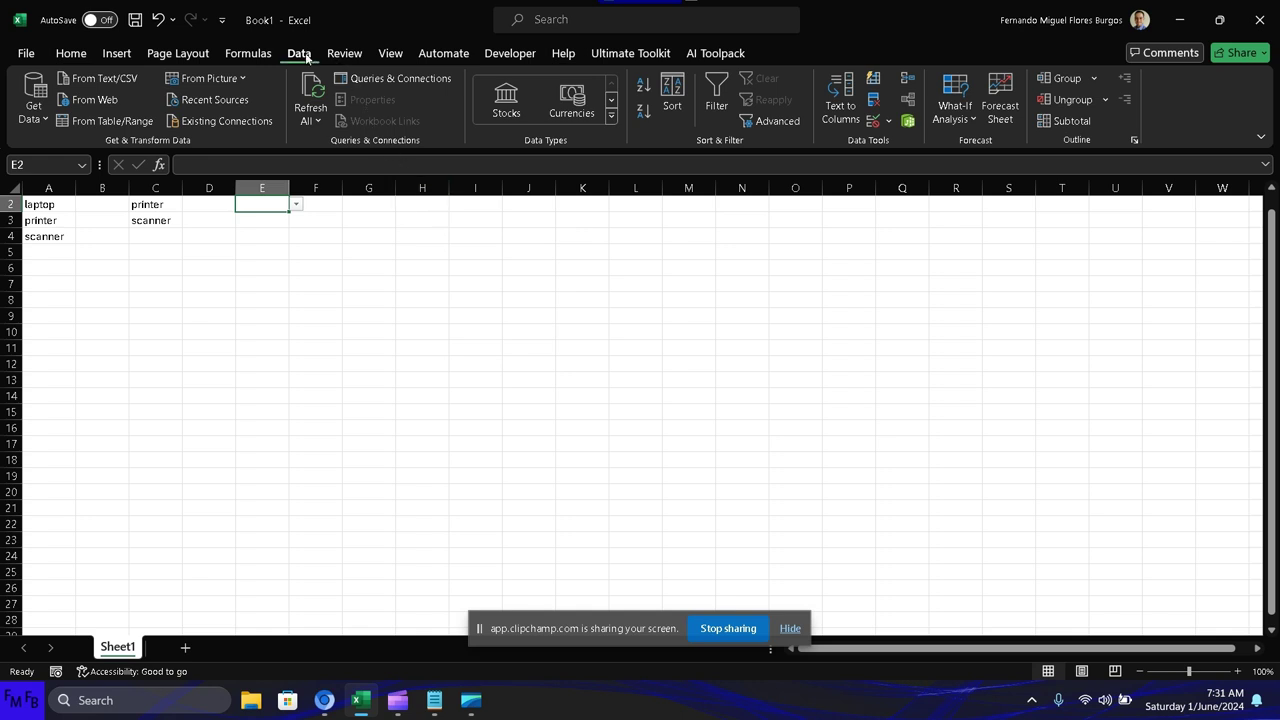
left_click(888, 121)
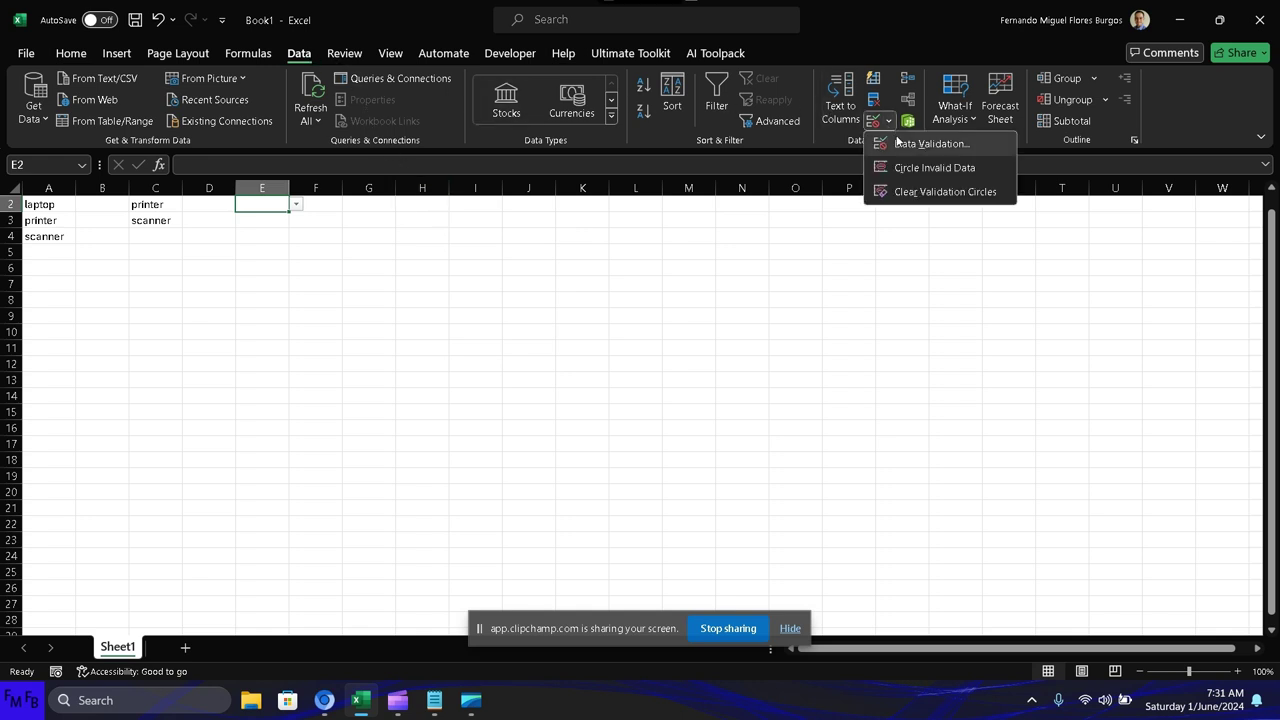
left_click(920, 143)
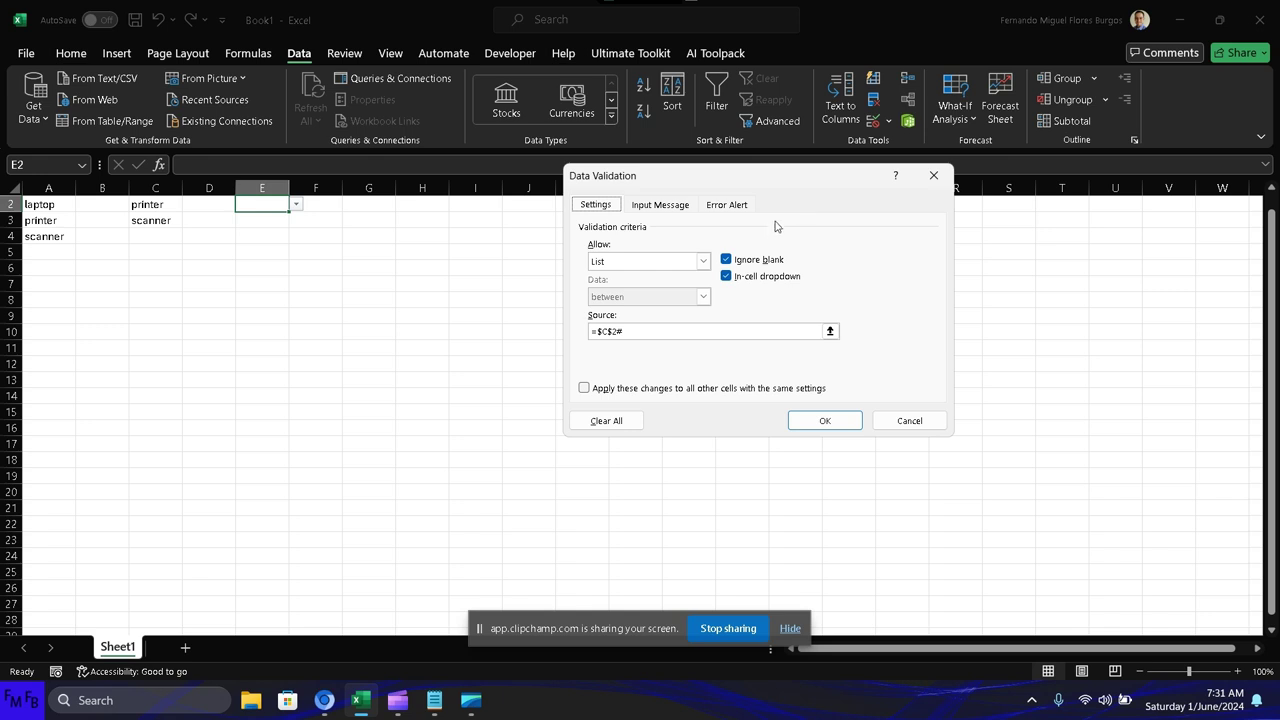
left_click(704, 262)
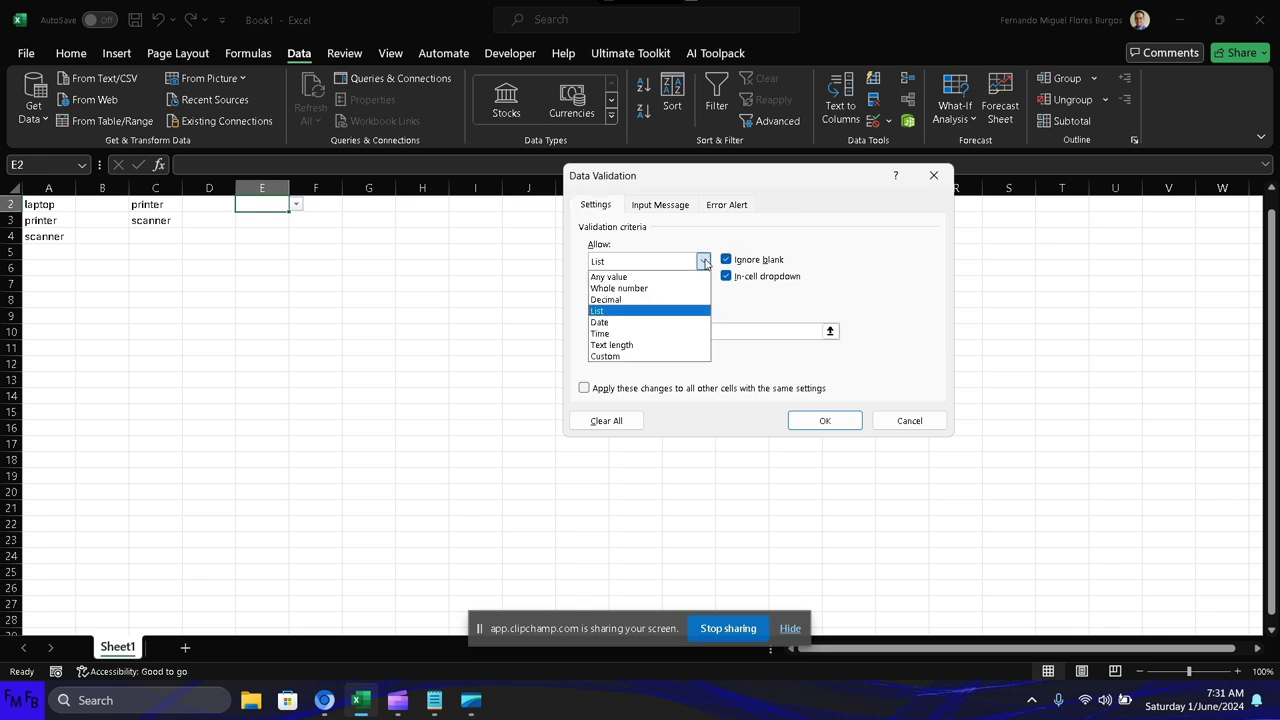
left_click(704, 262)
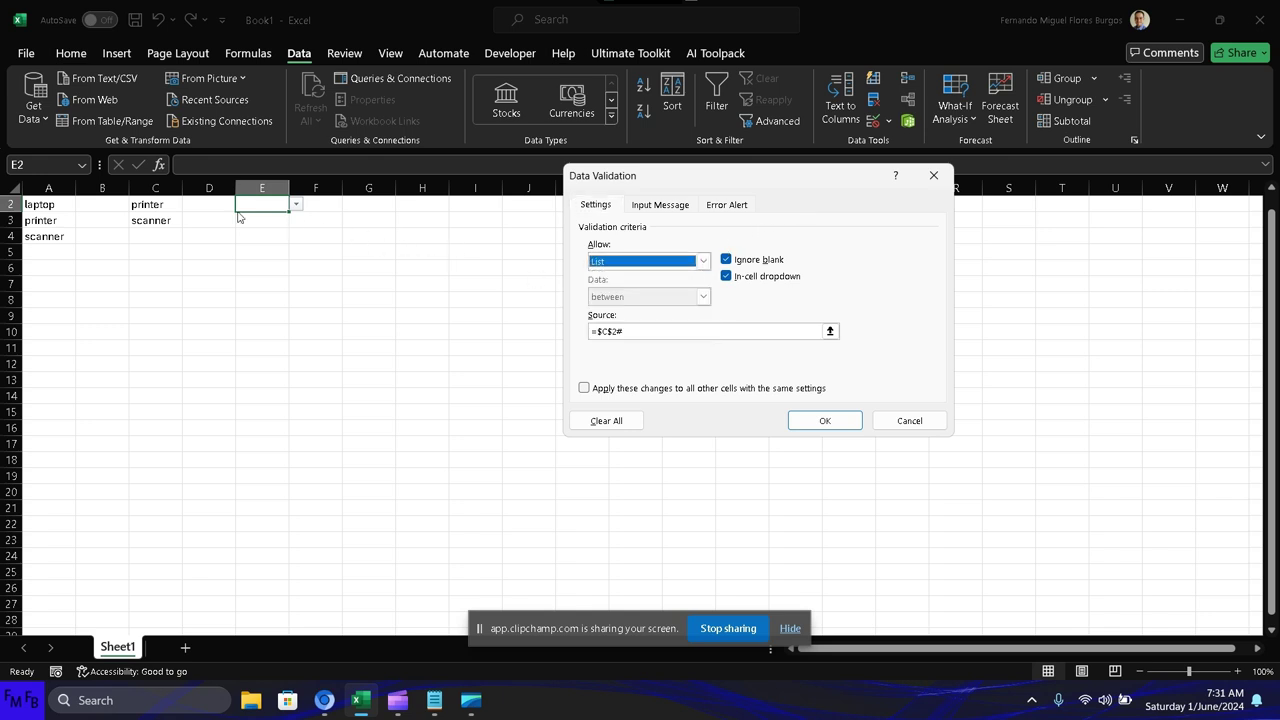
key("Return")
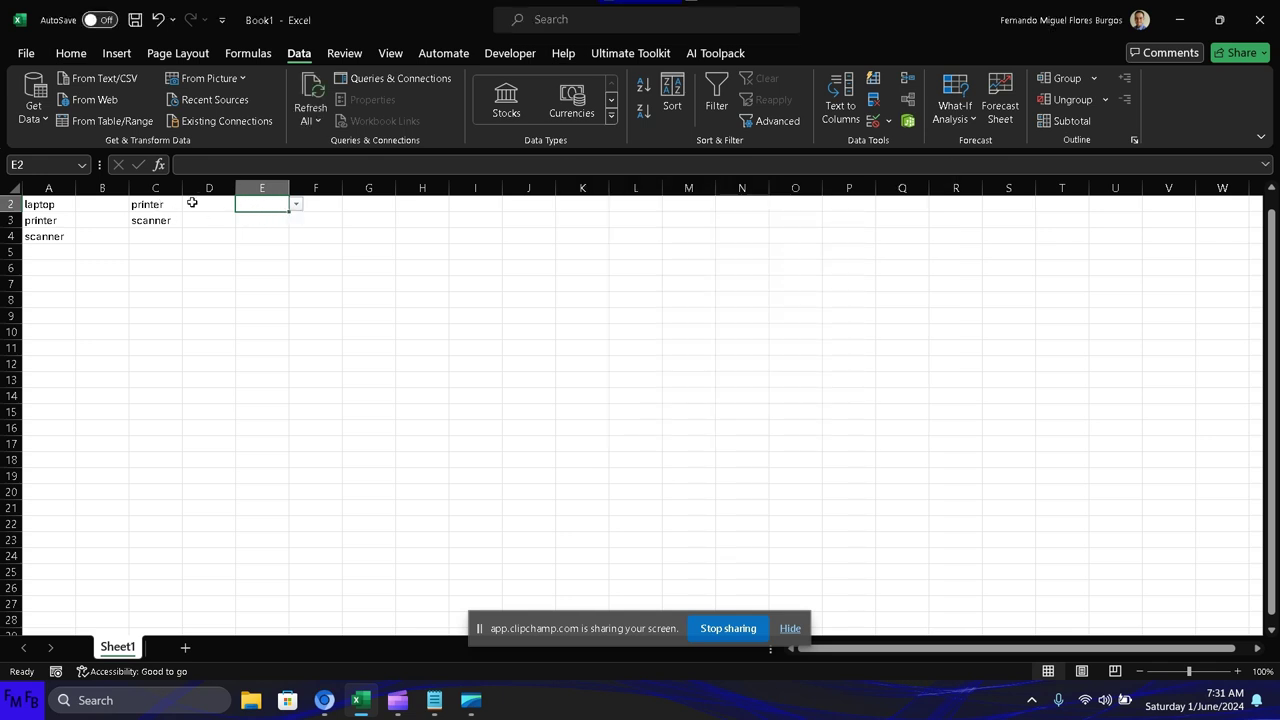
left_click(170, 204)
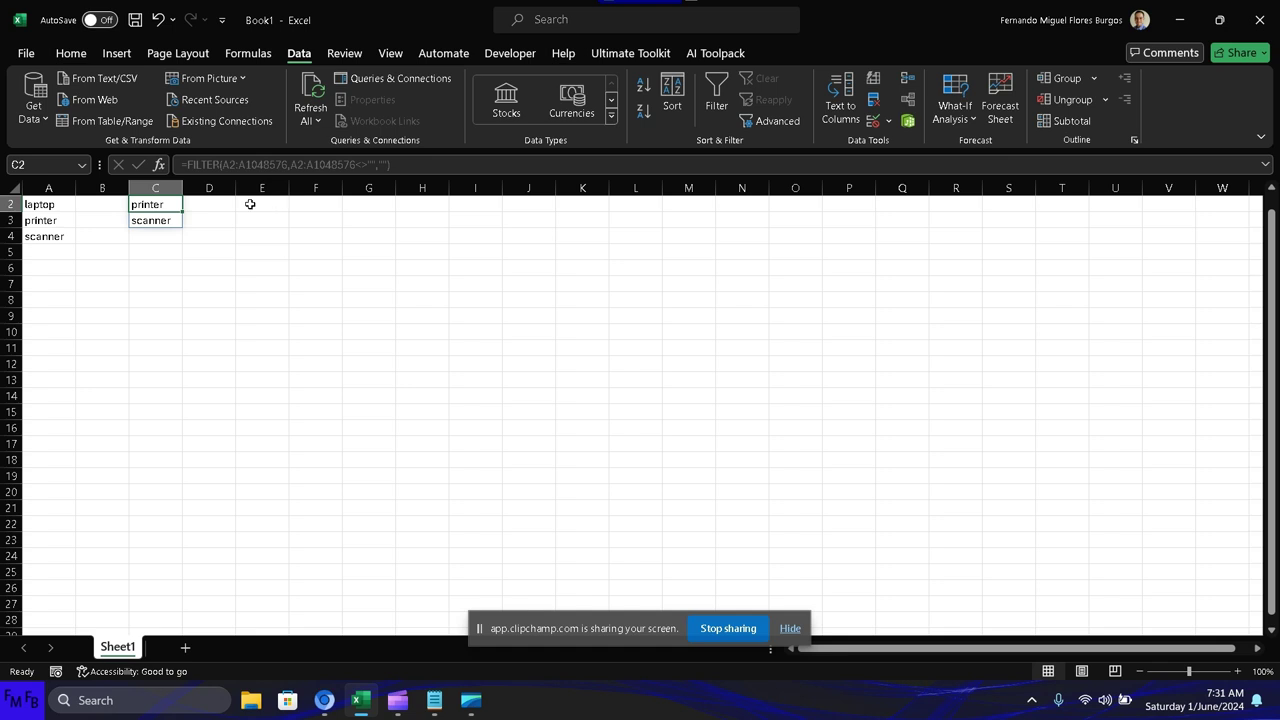
After the spilled values in column C refuse deletion, undo the FILTER formula to empty column C
key("BackSpace")
key("Escape")
key("Delete")
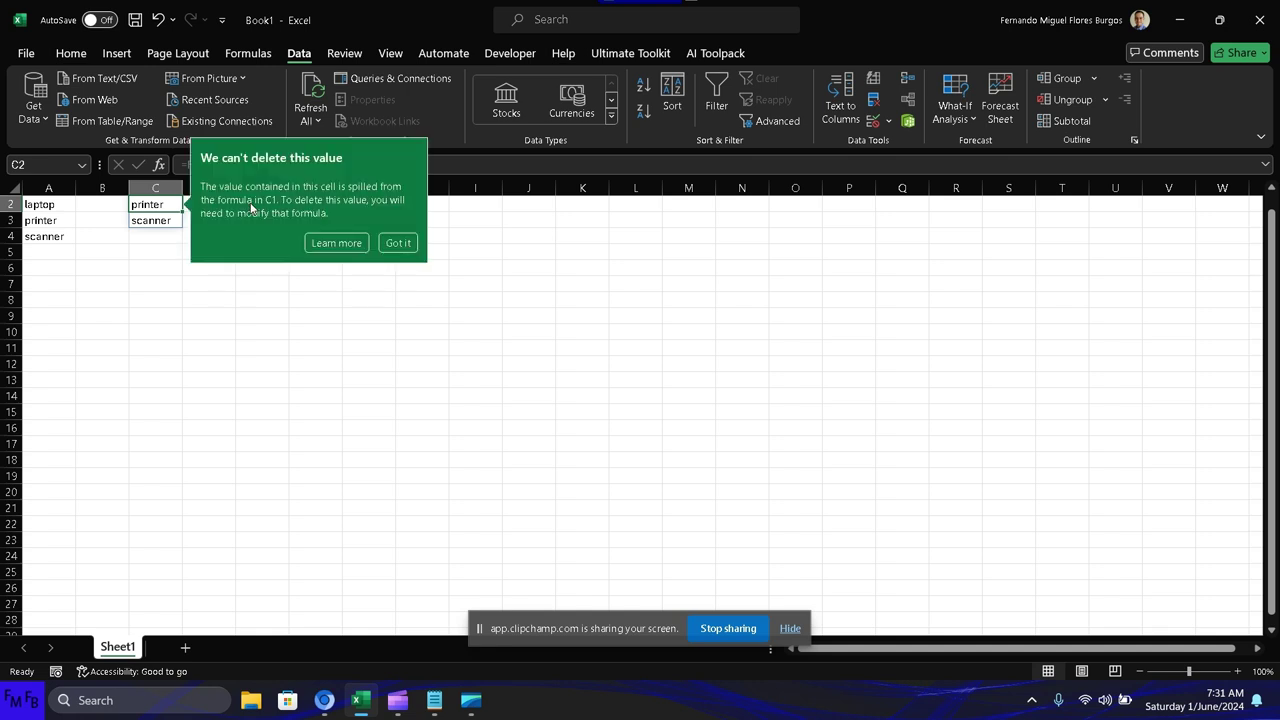
key("Down")
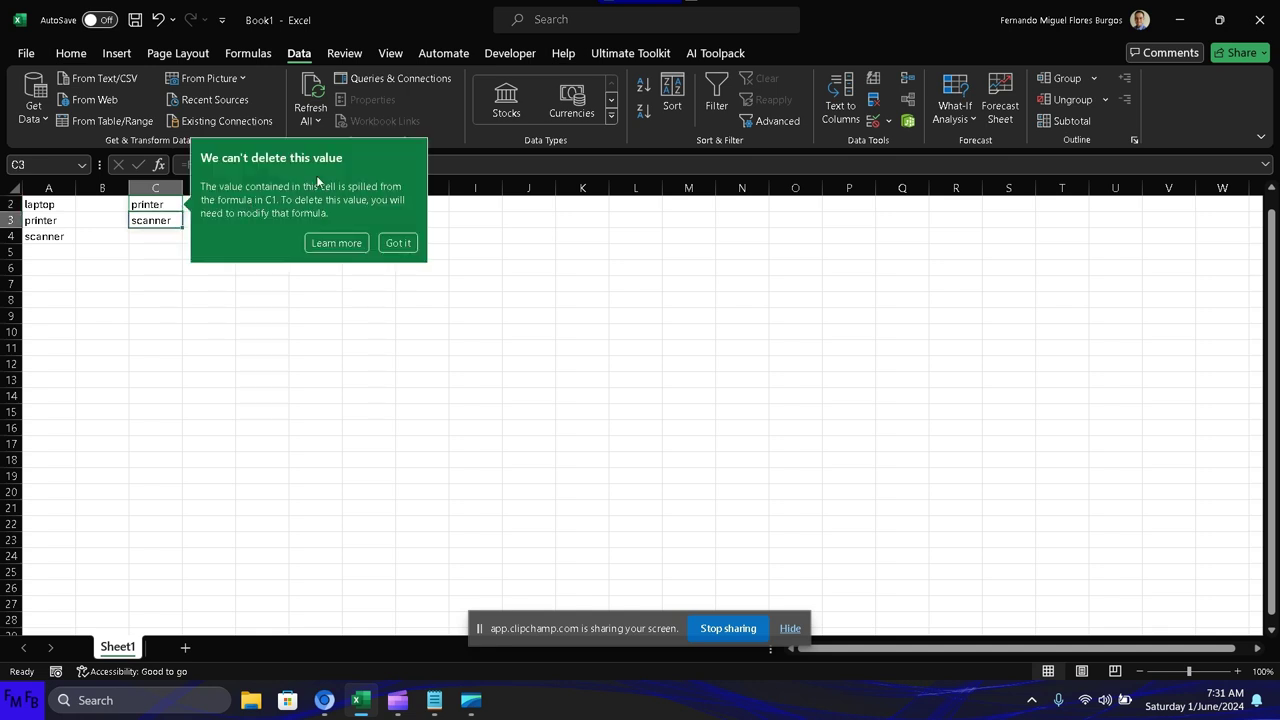
left_click(398, 242)
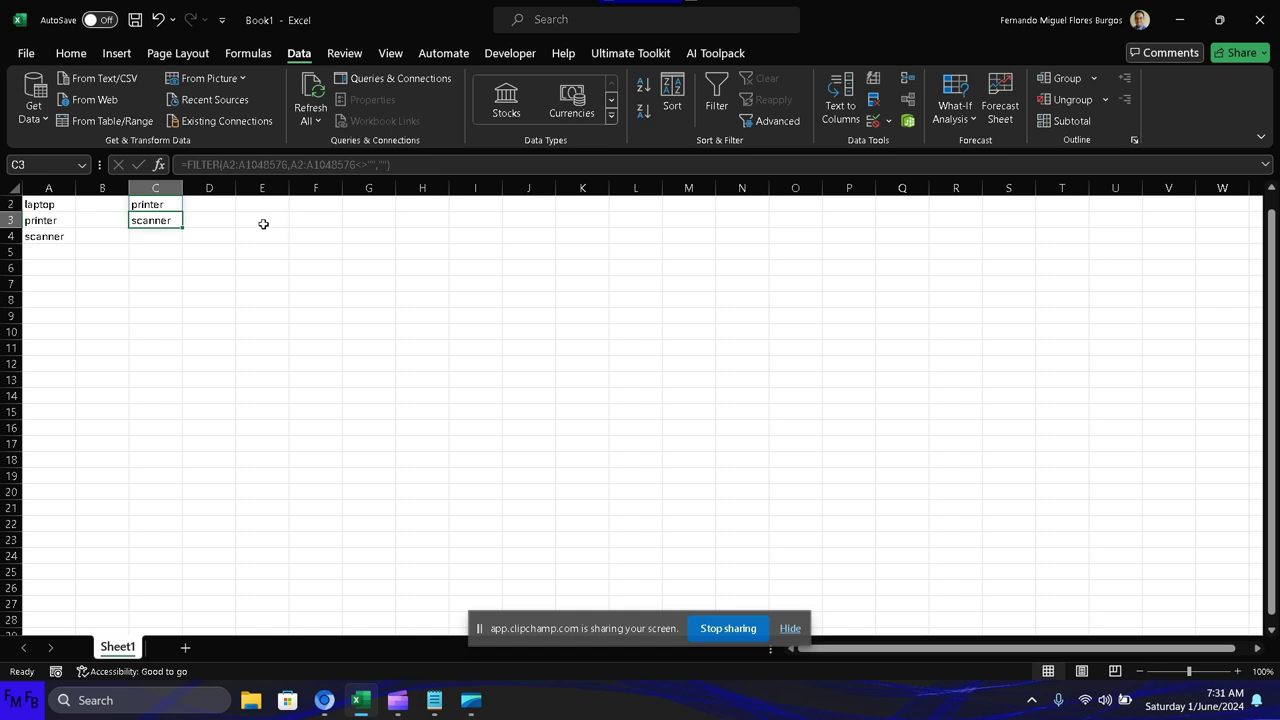
left_click(153, 205)
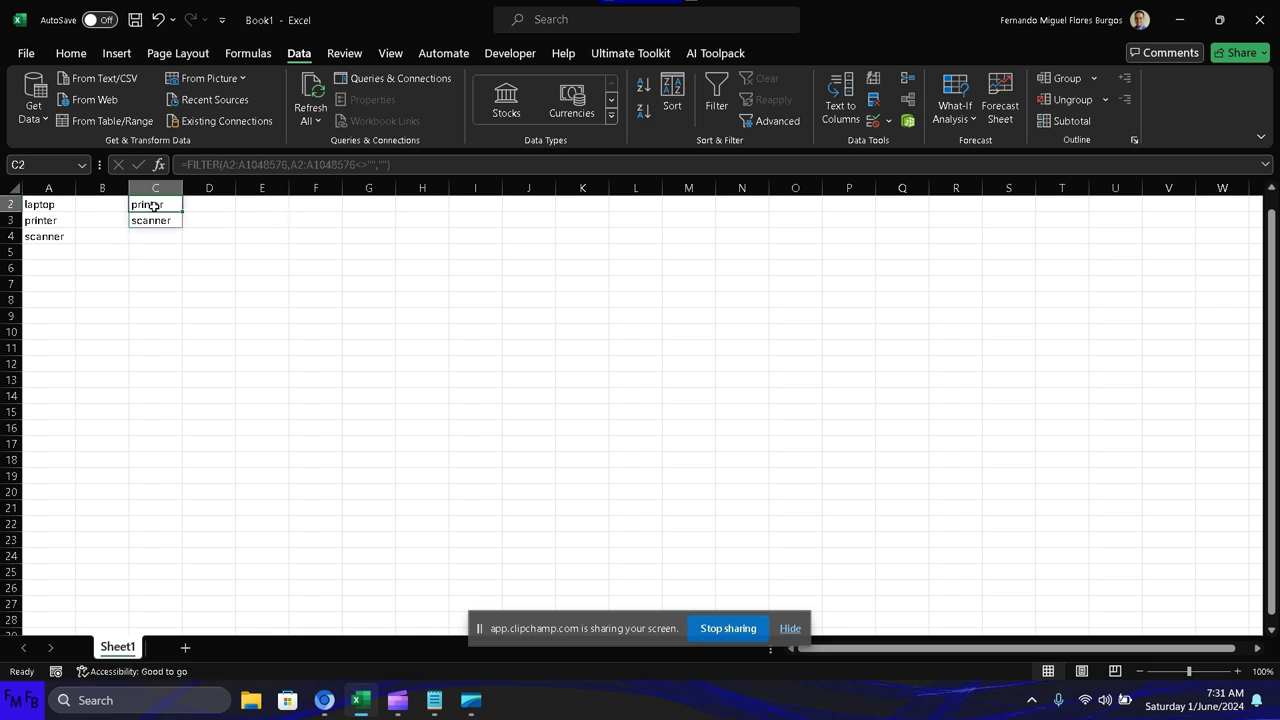
key("ctrl+z")
key("ctrl+z")
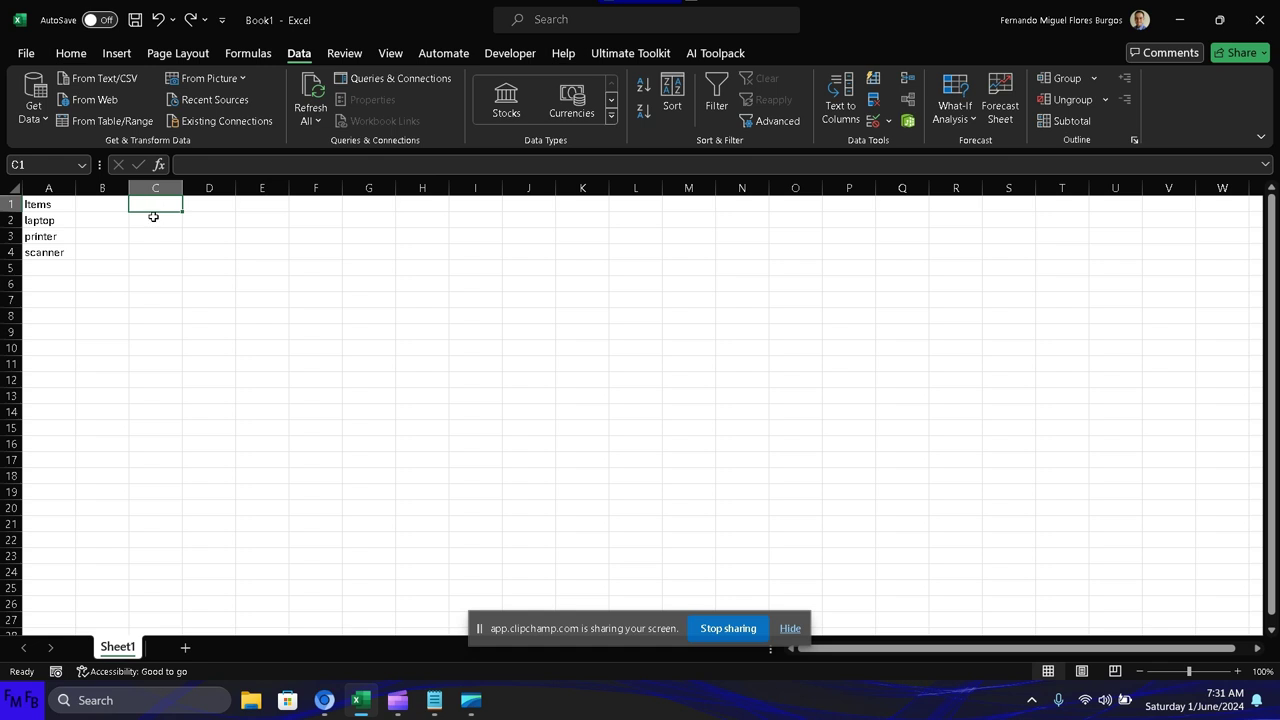
Enter =FILTER(A2:A1048576,A2:A1048576<>"","") in C2, spilling laptop, printer and scanner into C2:C4
left_click(153, 216)
type("=fi")
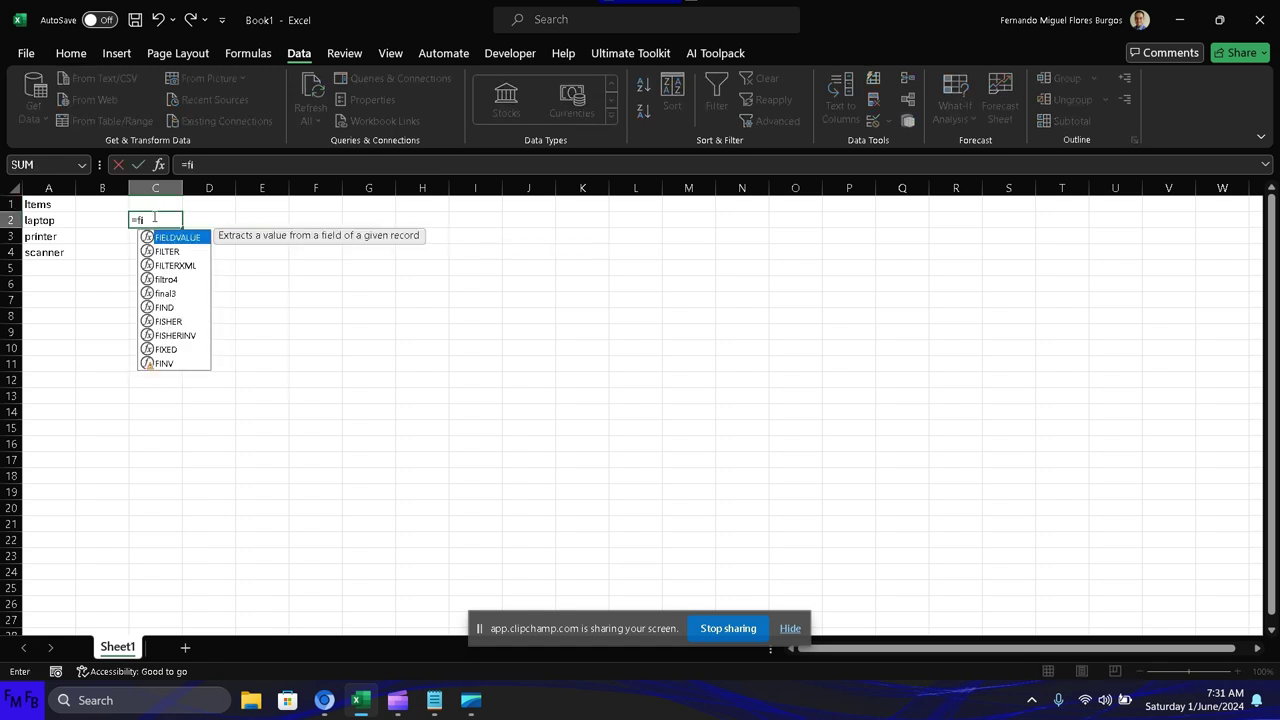
type("lter")
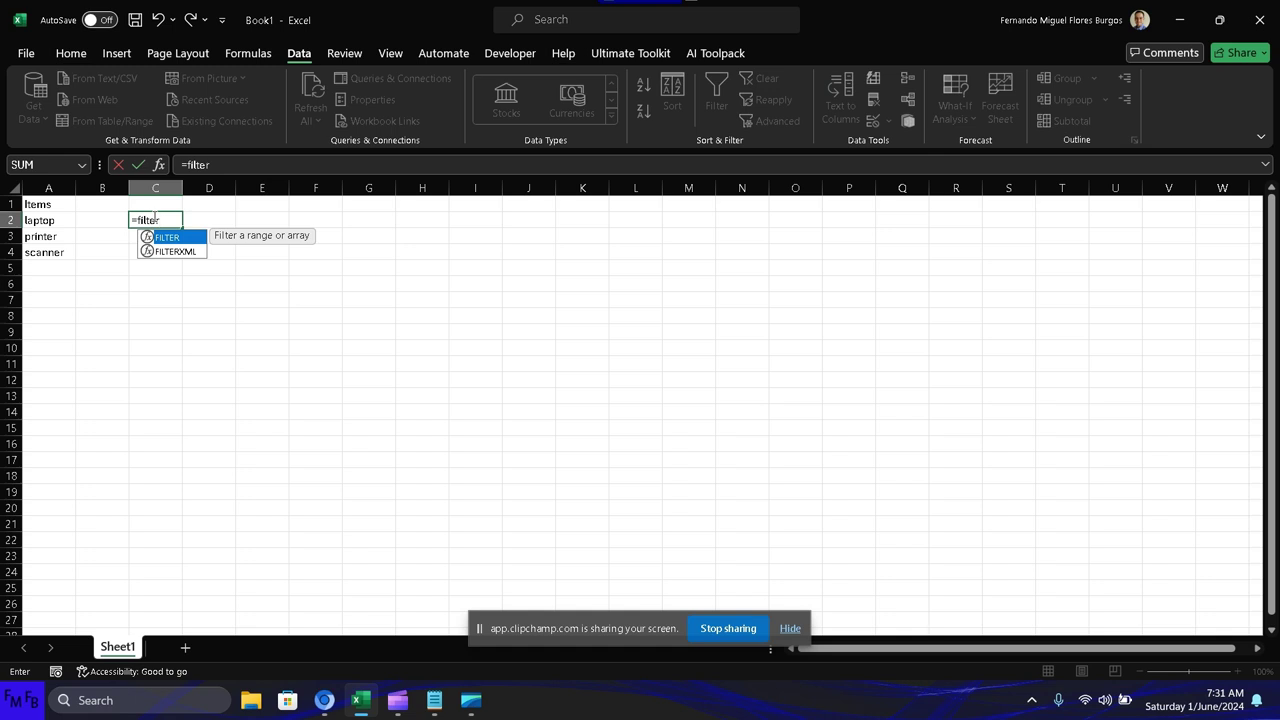
type("(")
key("Left")
key("Left")
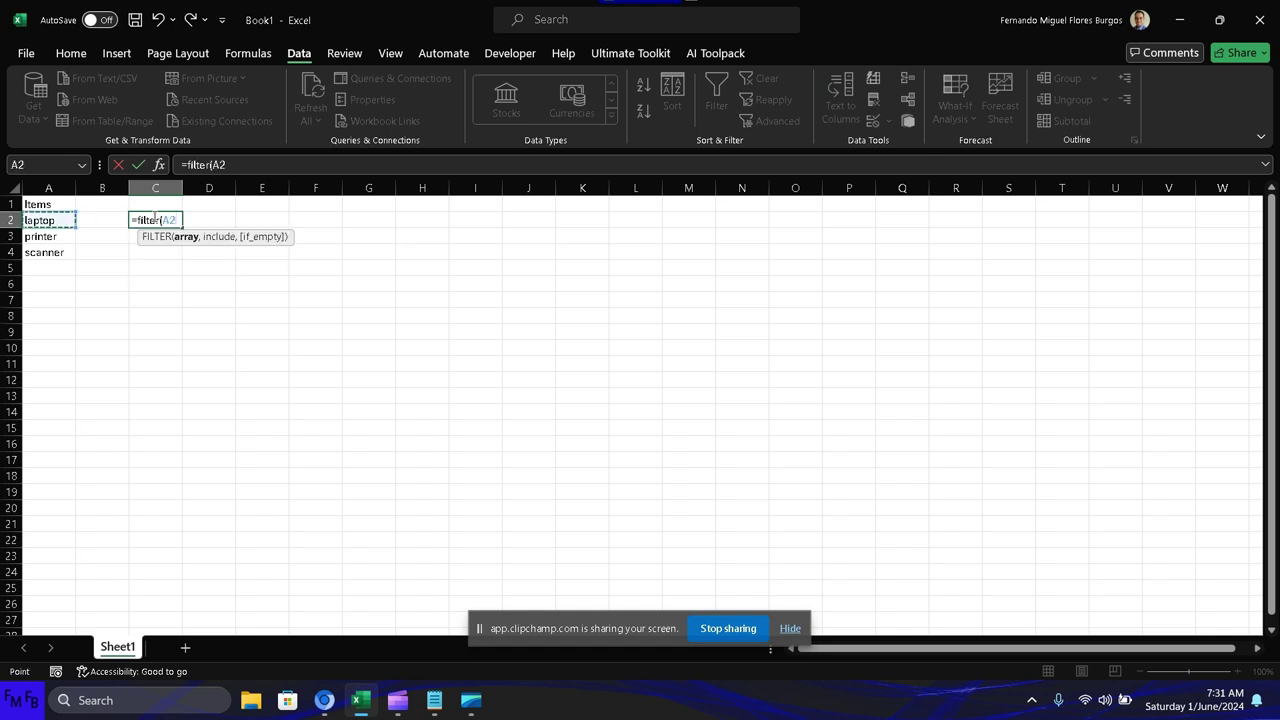
key("ctrl+shift+Down")
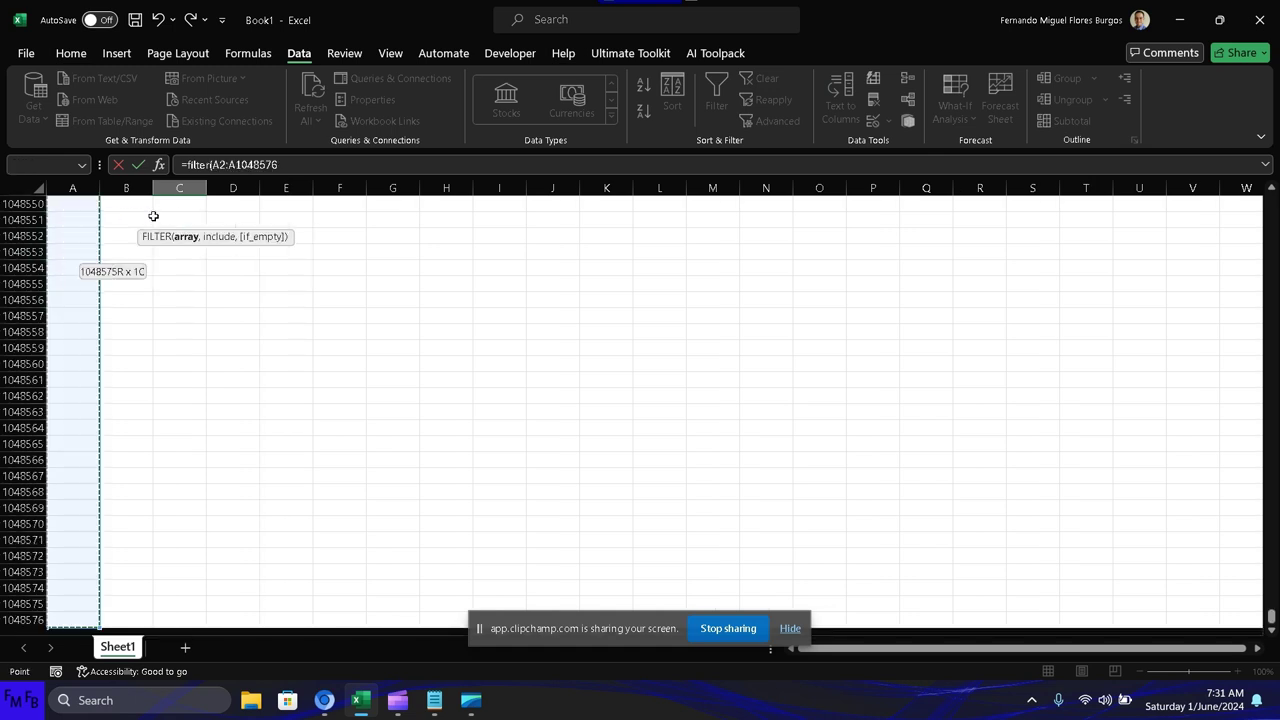
type(",")
key("Left")
key("Left")
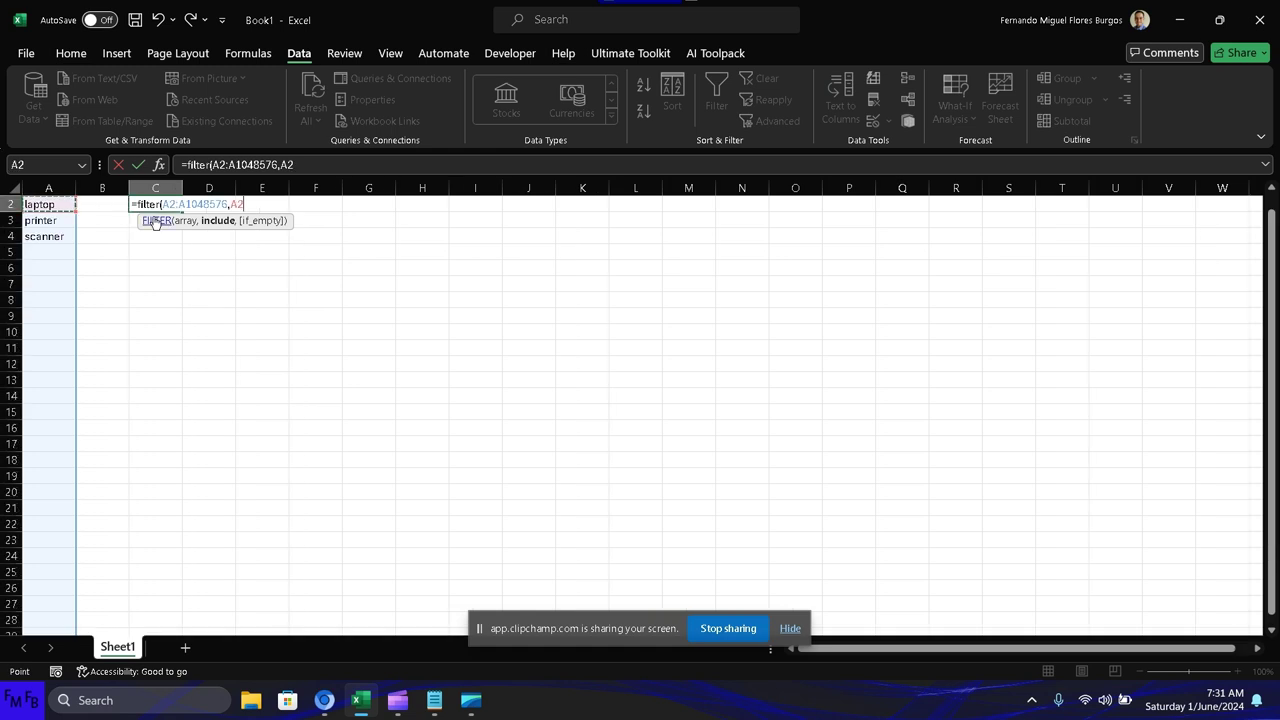
key("ctrl+shift+Down")
type("<>\"\"")
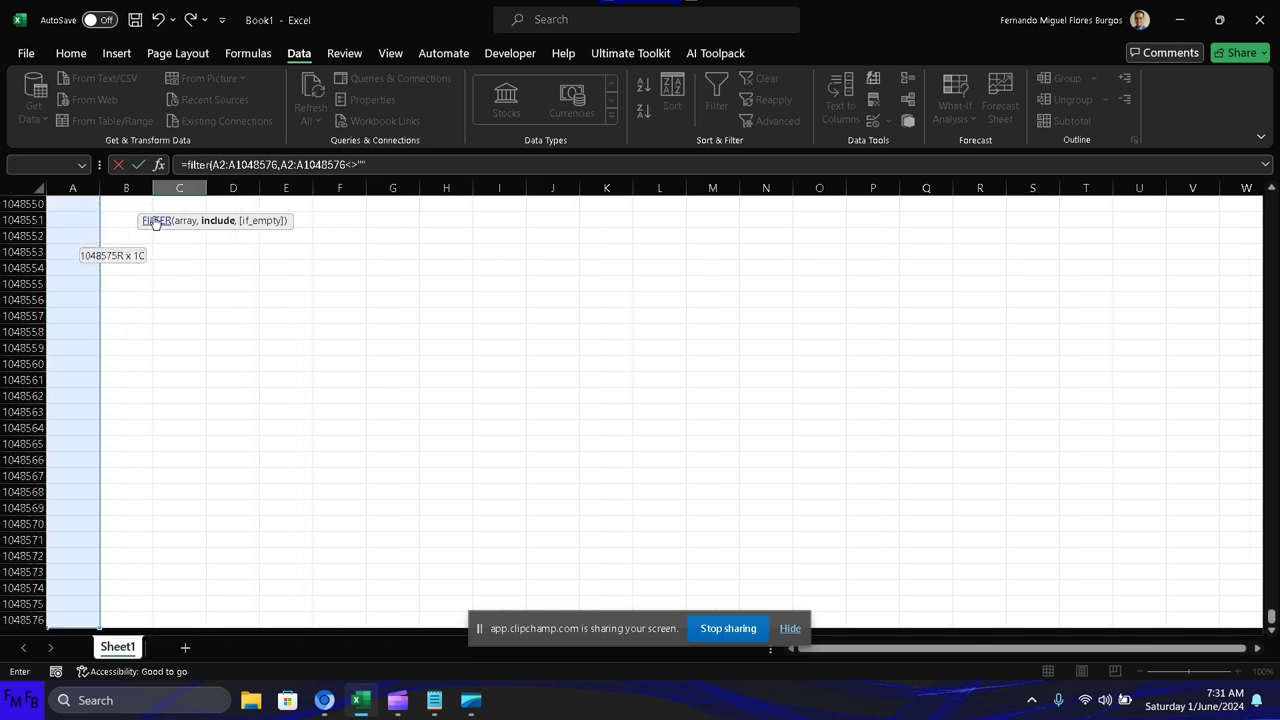
type(",")
key("Return")
key("Up")
key("Up")
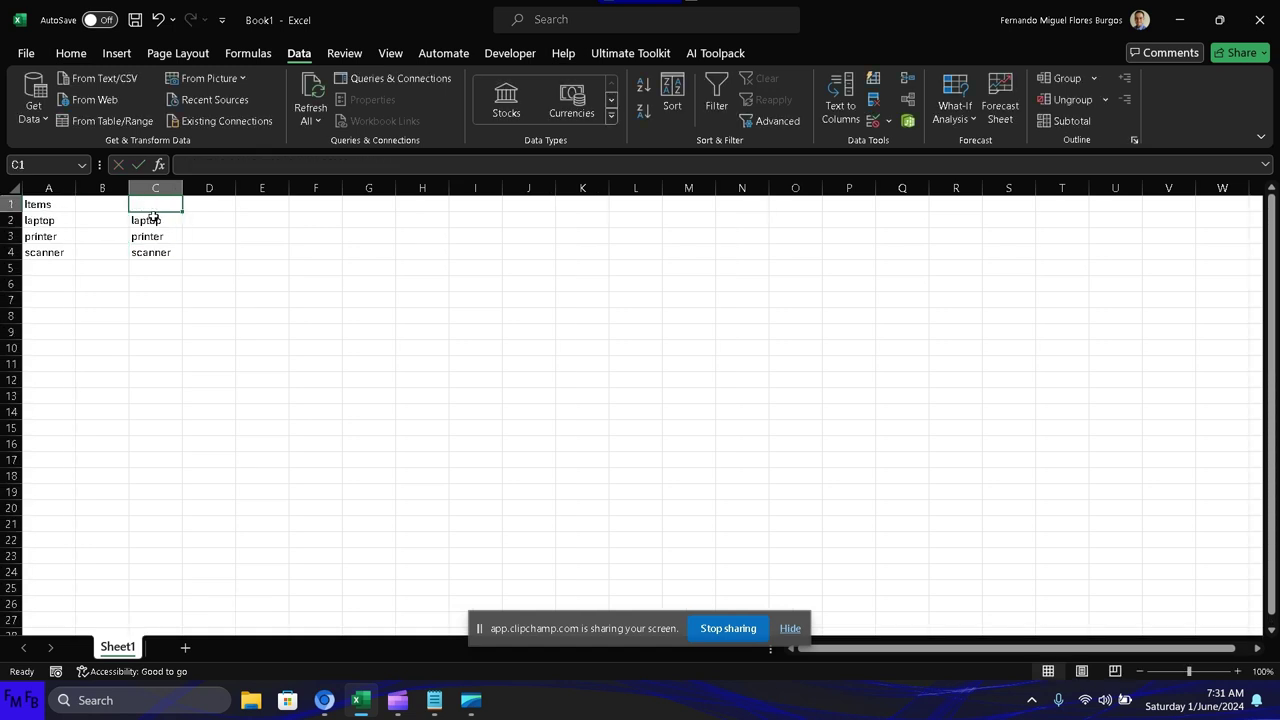
key("Down")
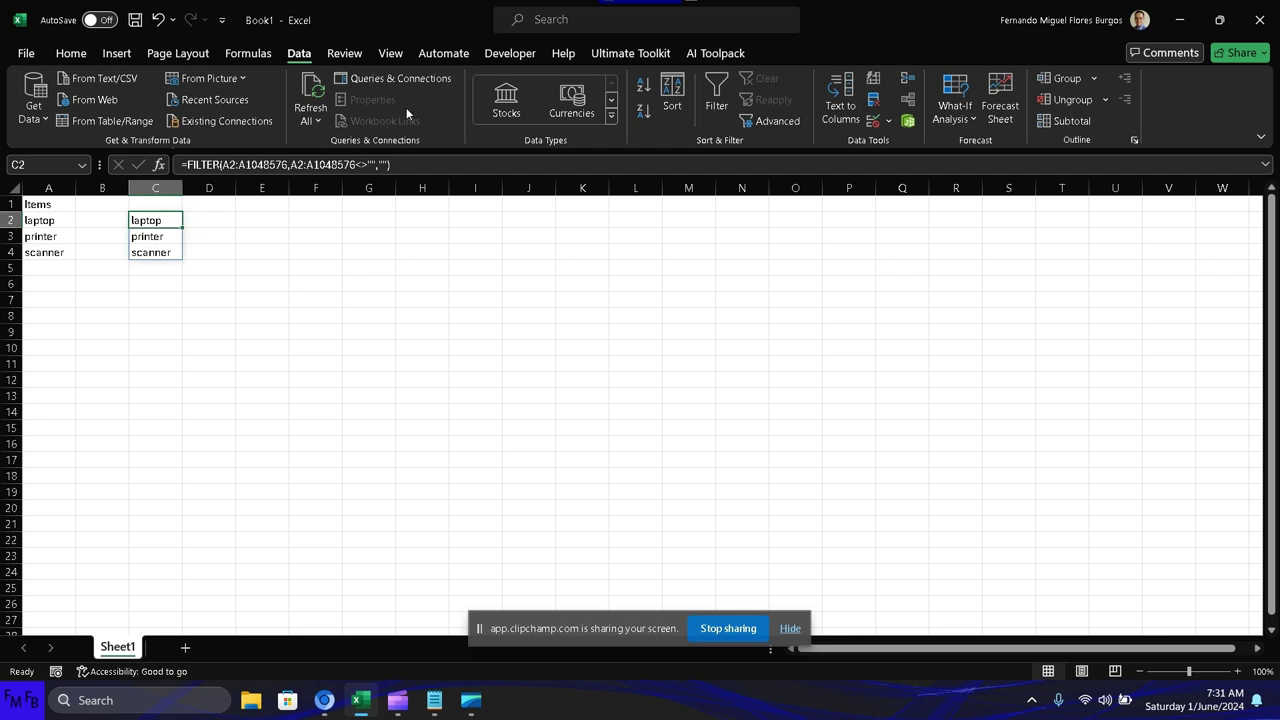
left_click(253, 224)
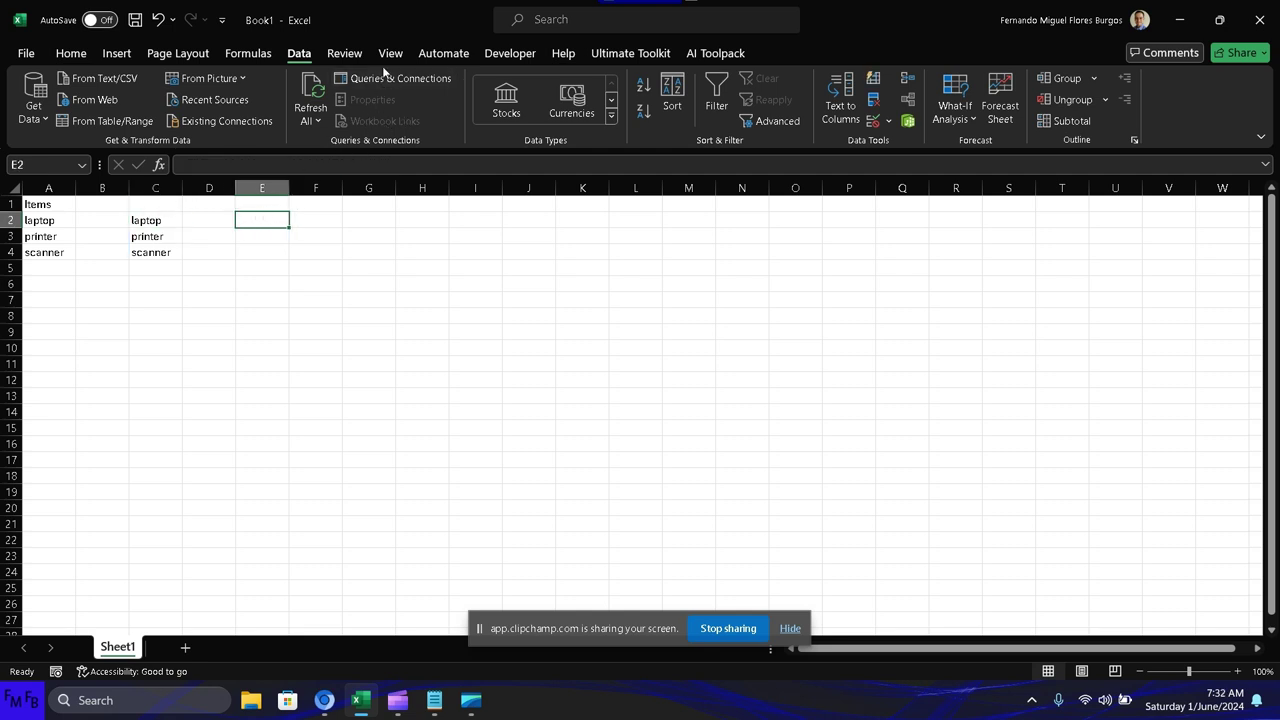
Set E2's validation to List with source =$C$2# and check its dropdown lists laptop, printer, scanner
left_click(873, 120)
left_click(703, 261)
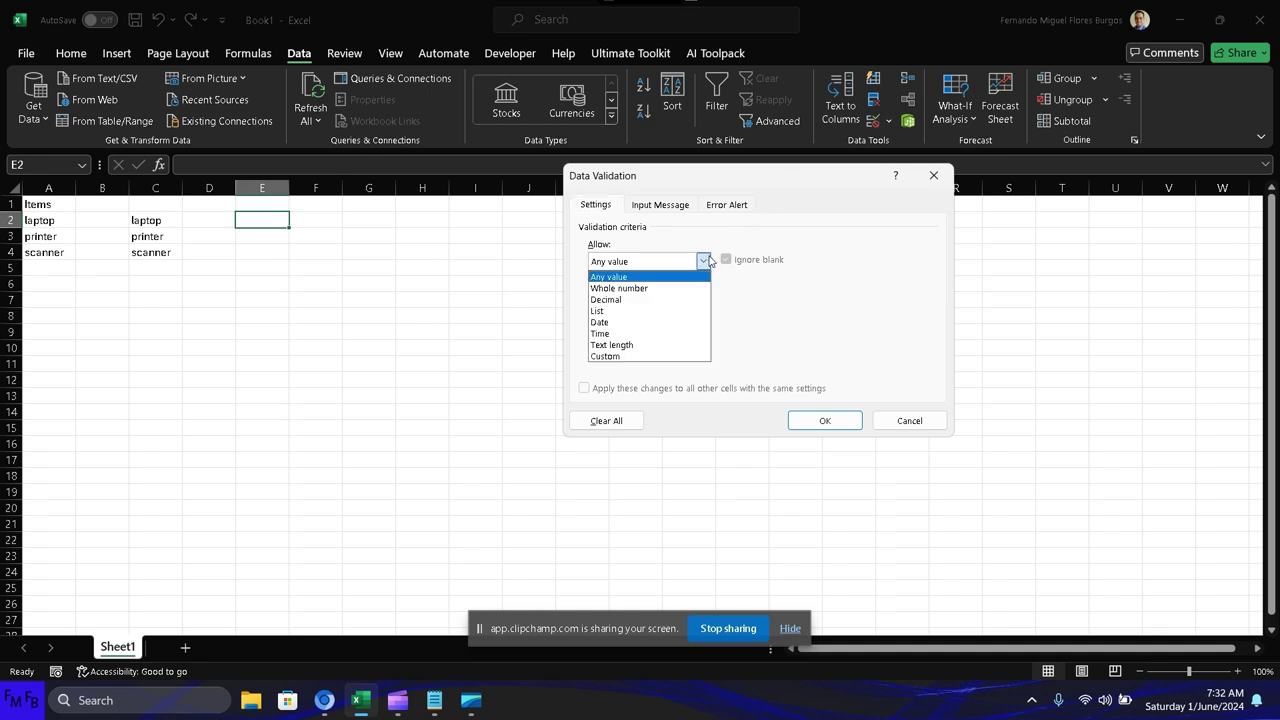
left_click(650, 311)
left_click(625, 330)
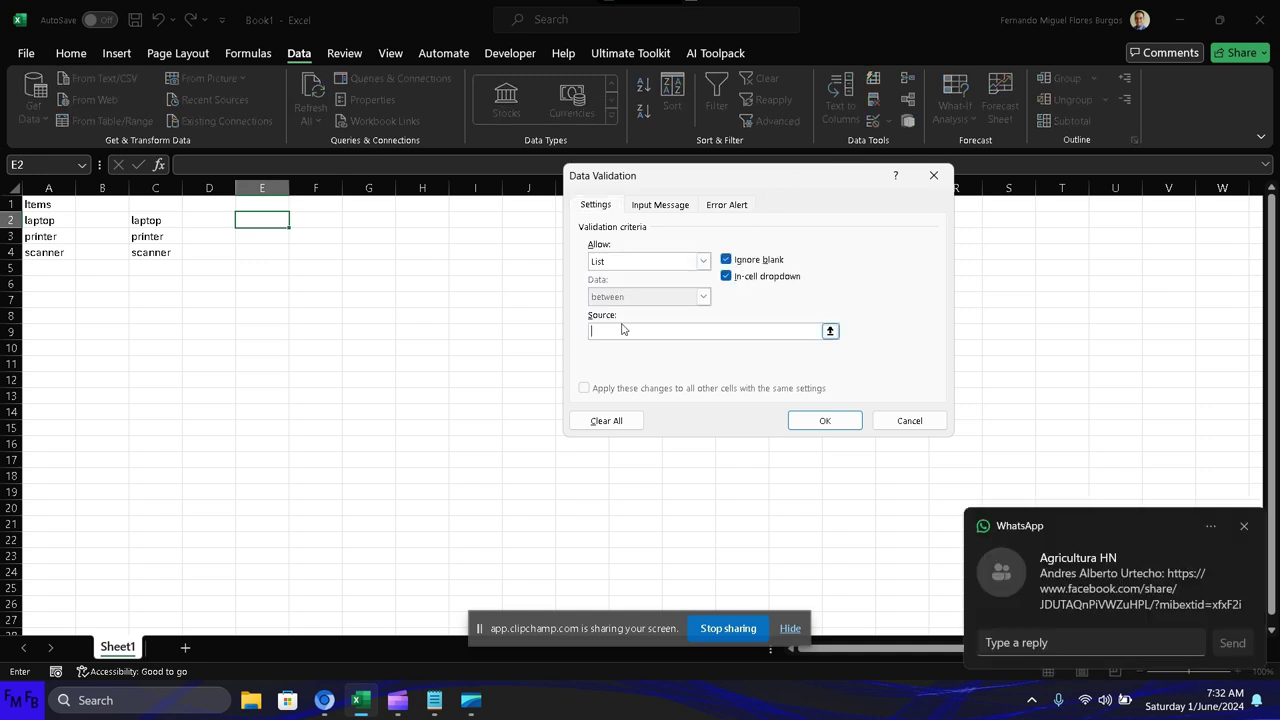
left_click(176, 216)
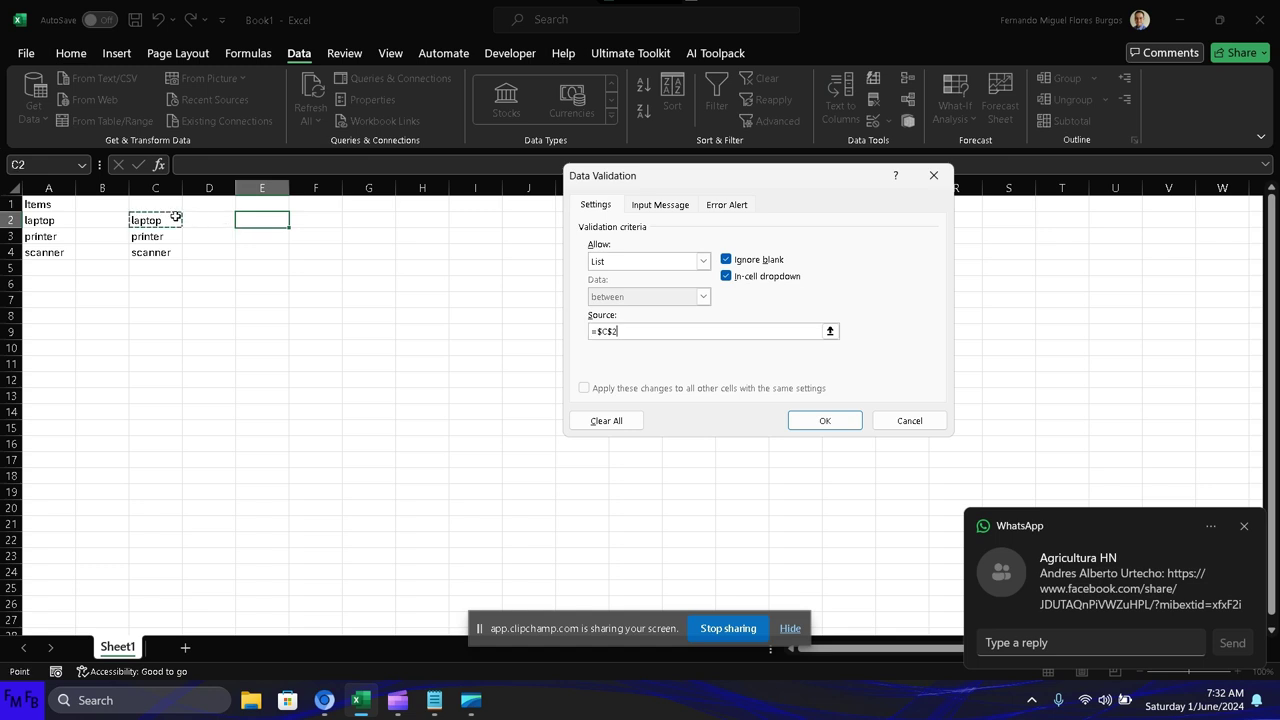
type("#")
key("Return")
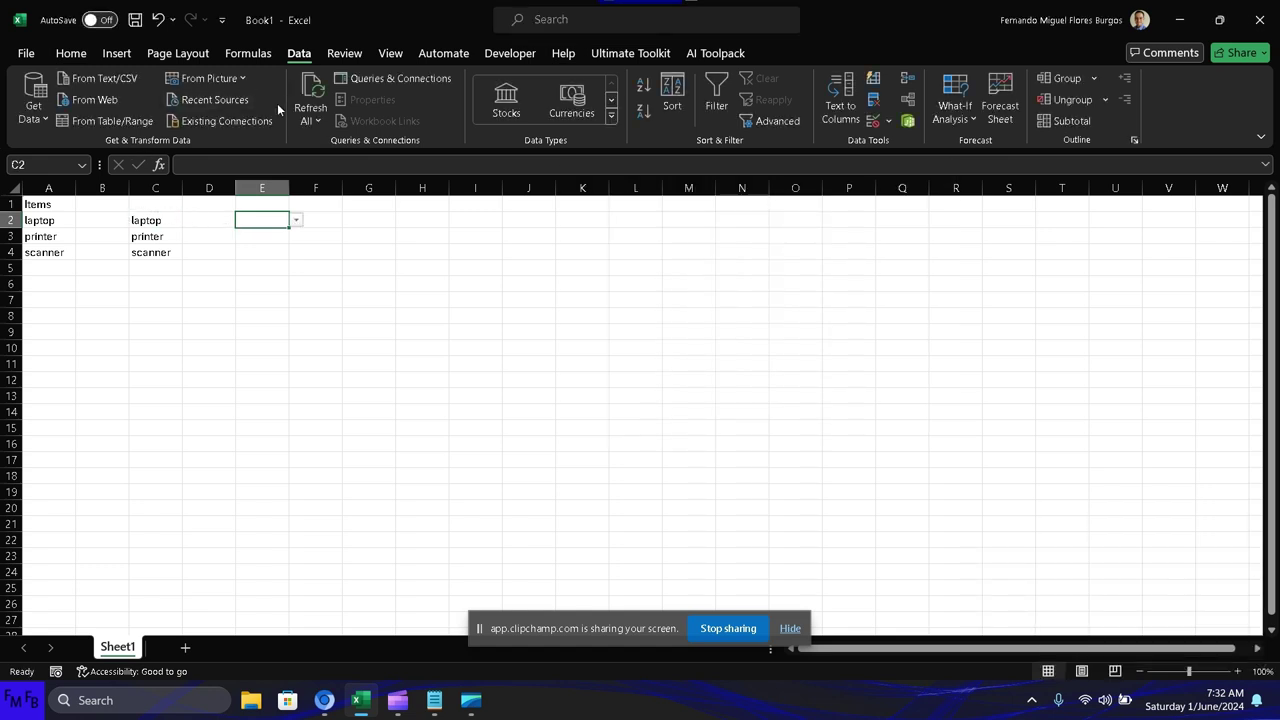
left_click(296, 220)
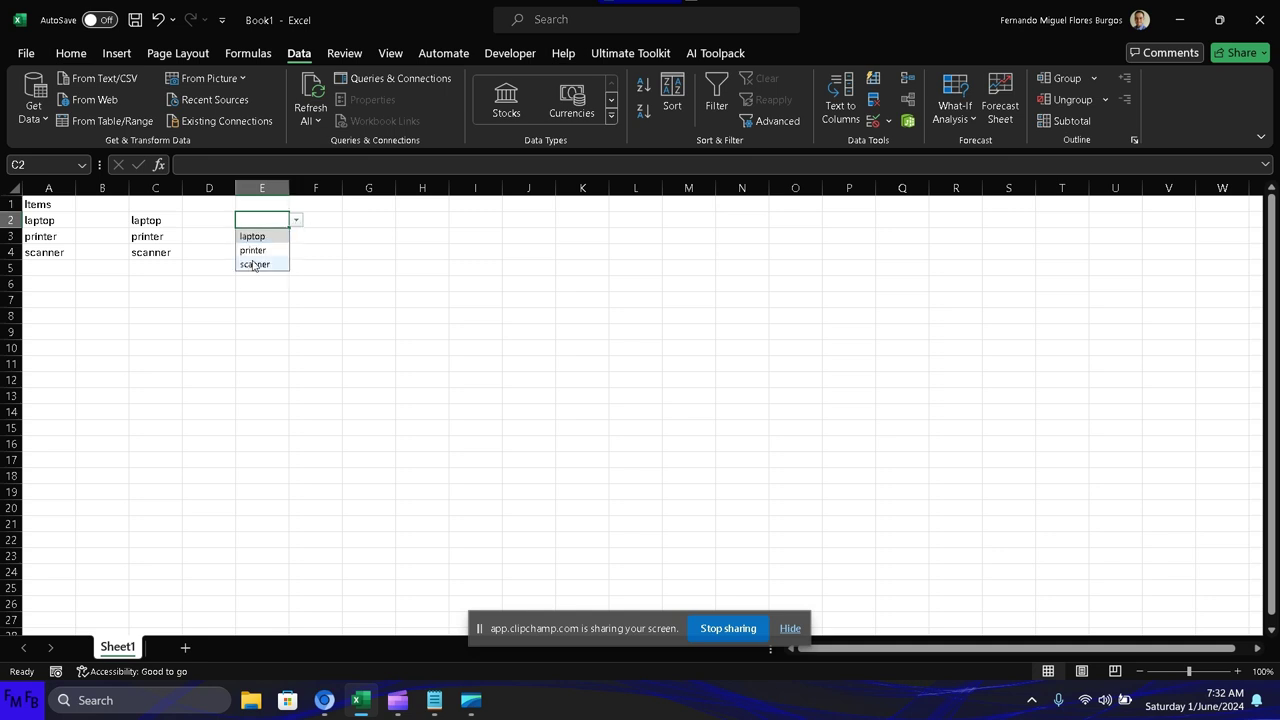
left_click(346, 253)
Add paper in A5 and confirm it now appears in E2's dropdown
left_click(52, 264)
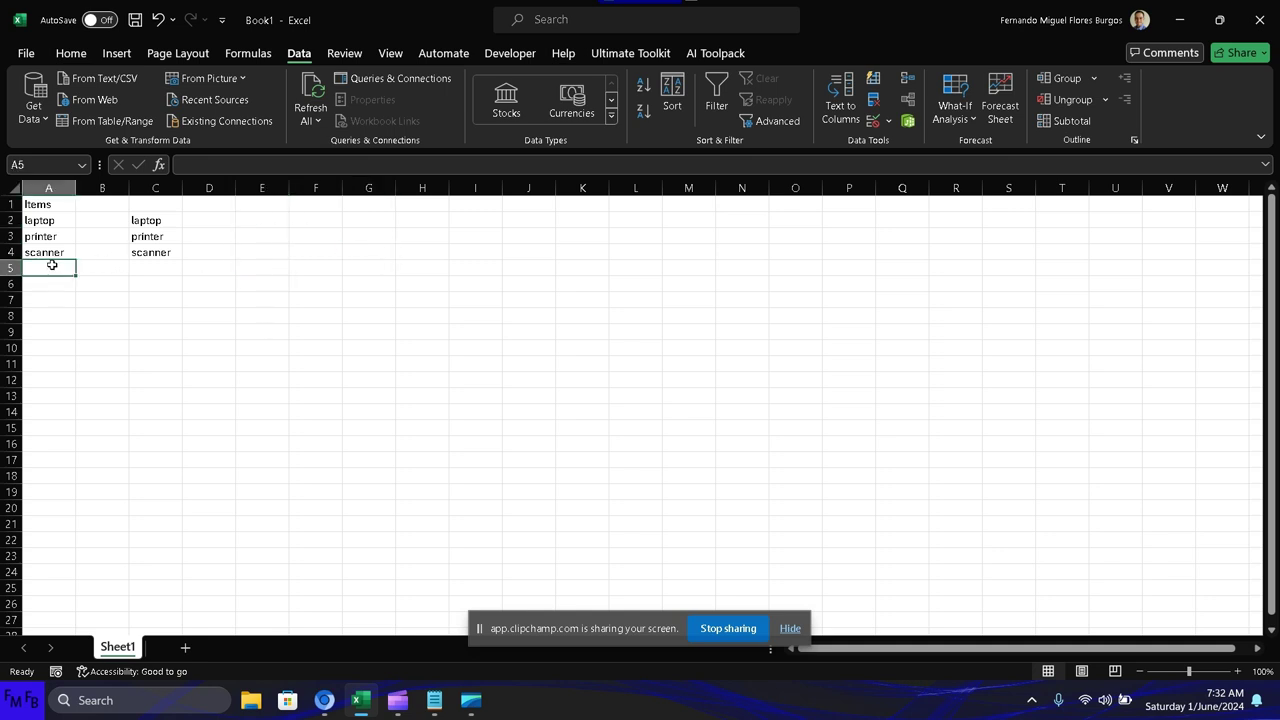
type("paper")
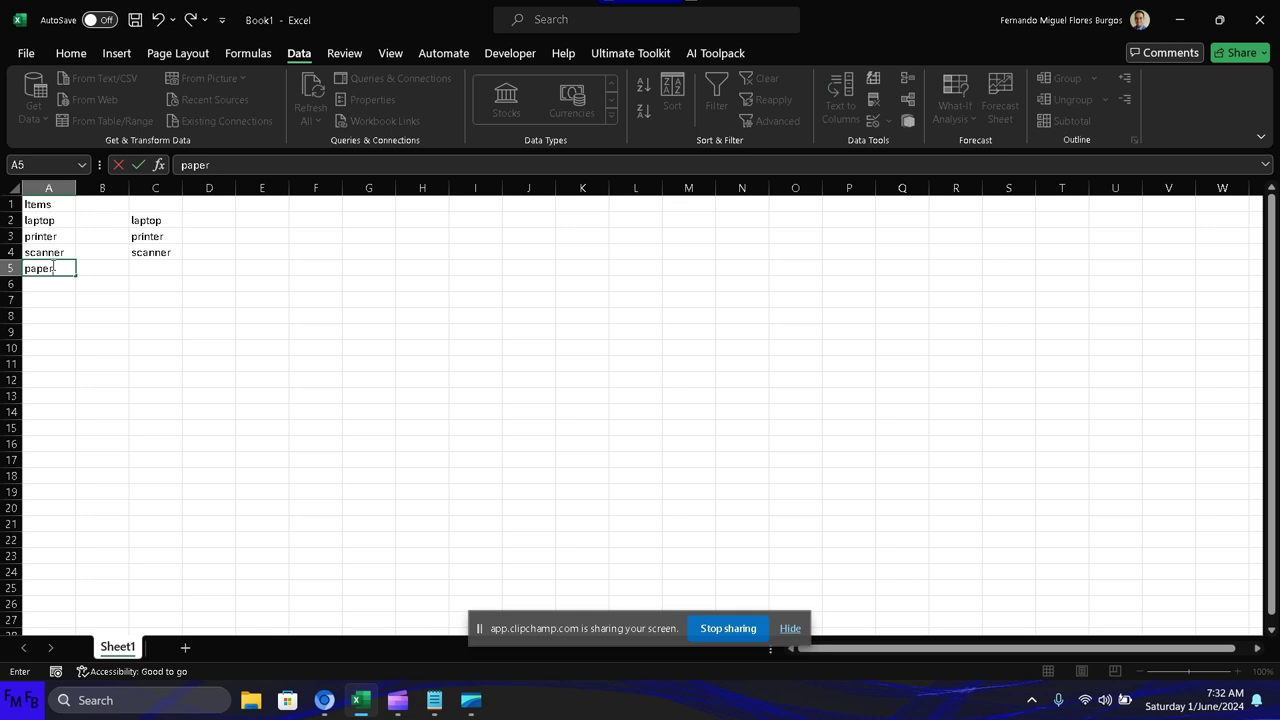
key("Return")
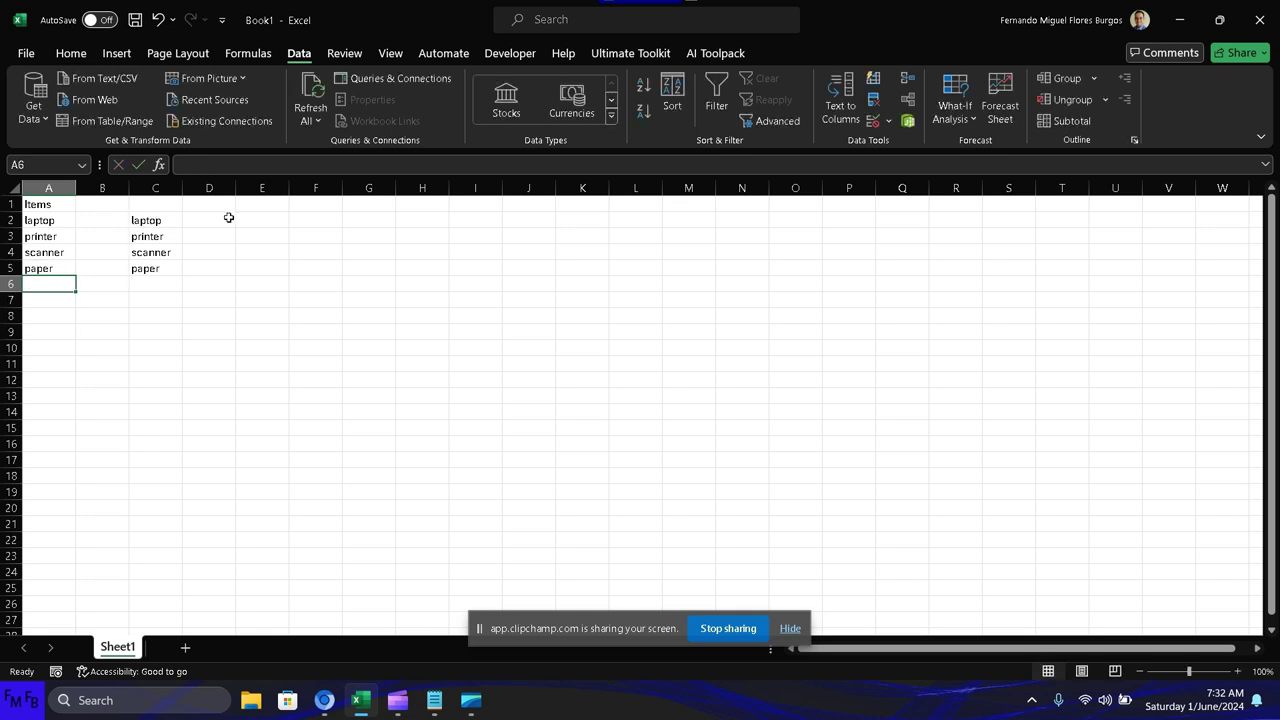
left_click(224, 220)
left_click(248, 221)
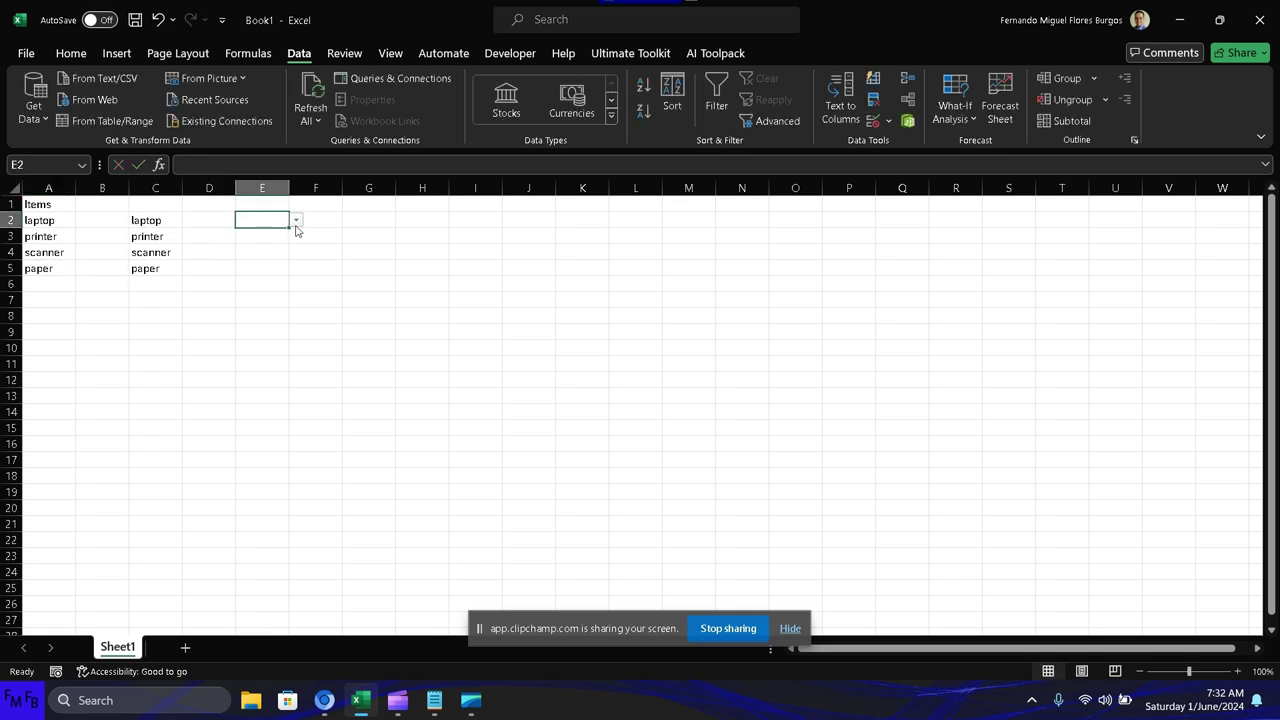
left_click(296, 220)
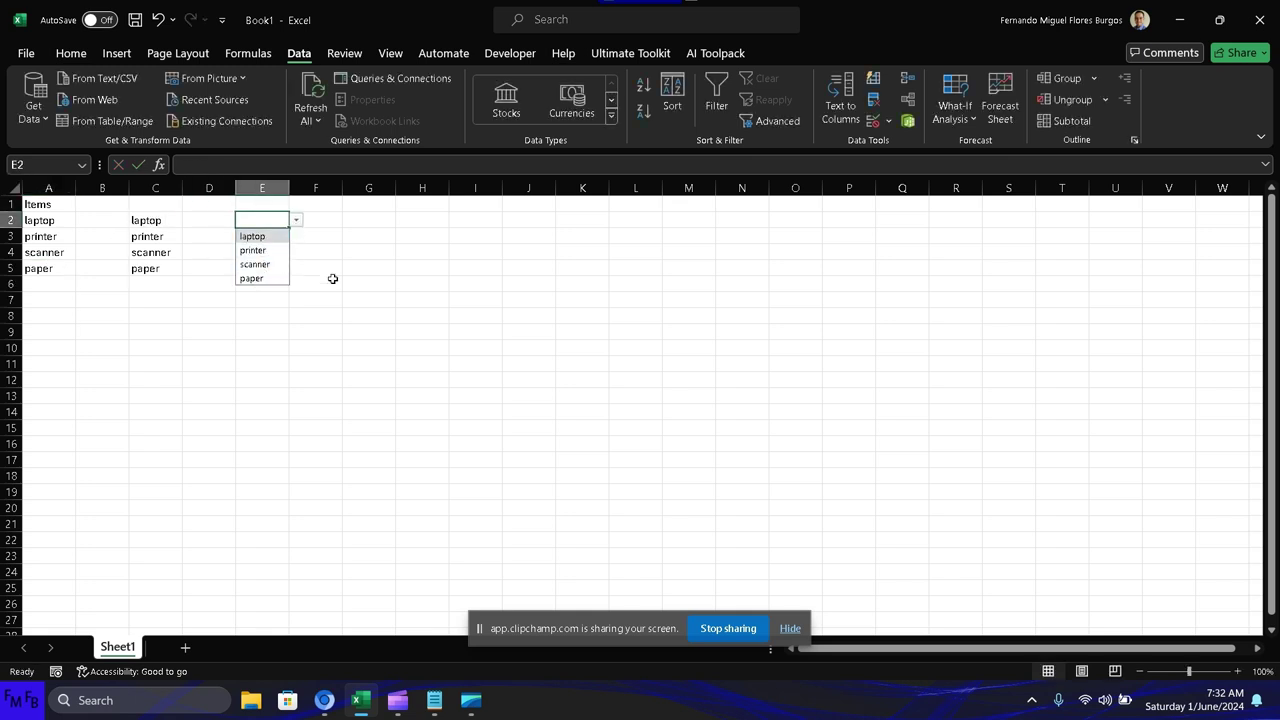